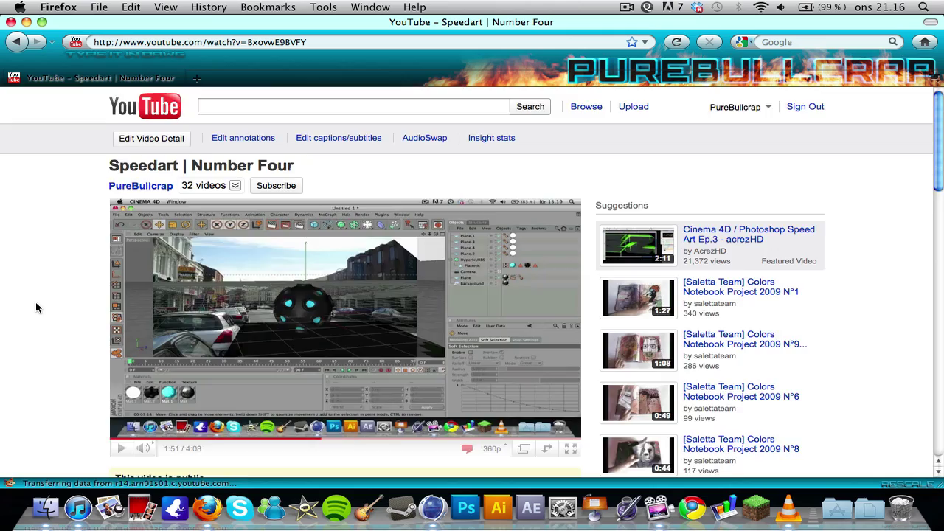
Look over the Speedart | Number Four video page and browse the channel's other uploads
scroll(35, 307, "down", 10)
scroll(36, 307, "up", 5)
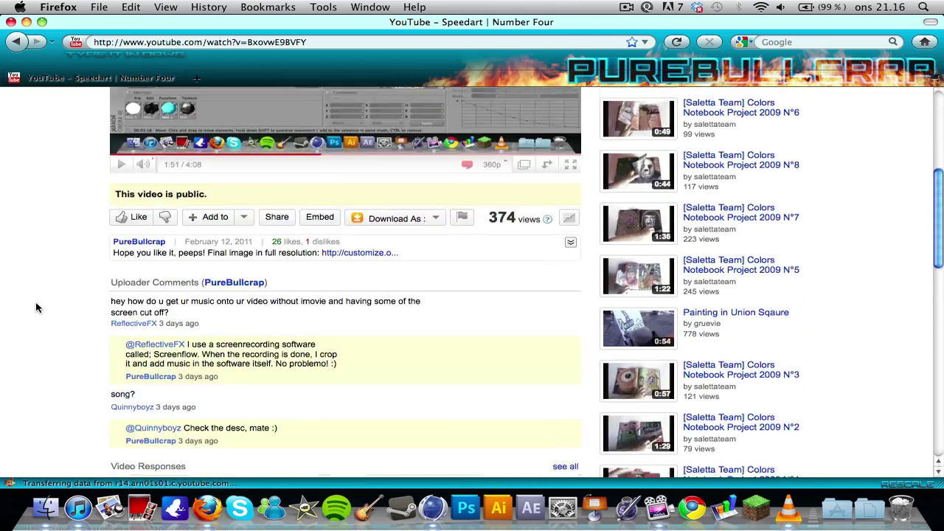
scroll(36, 302, "up", 6)
left_click(203, 186)
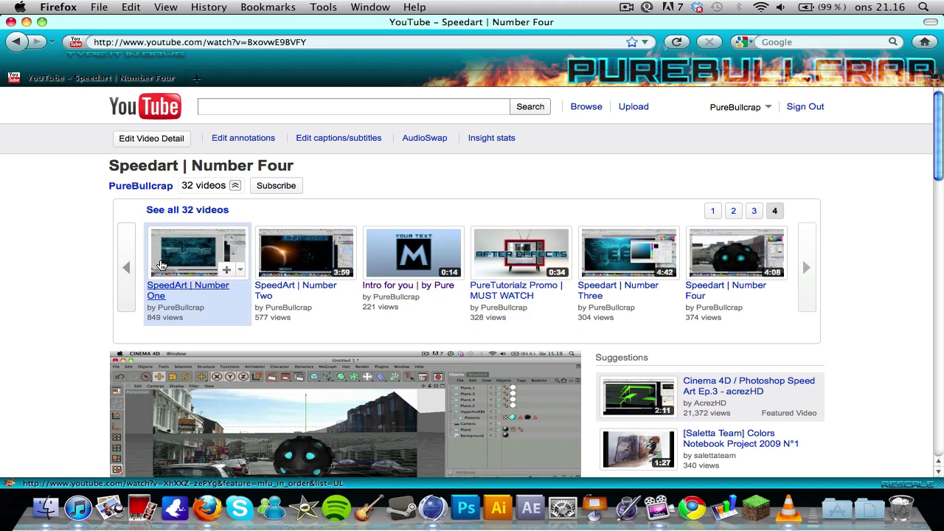
left_click(126, 267)
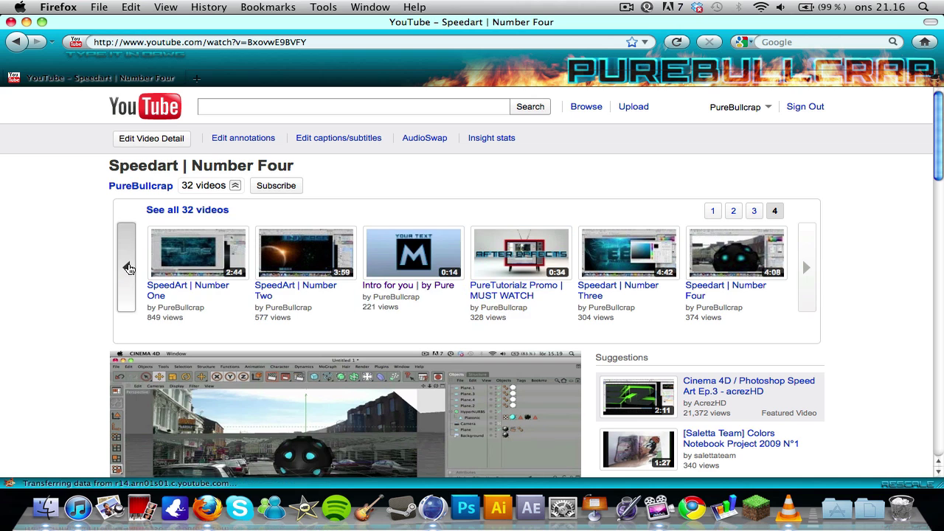
left_click(220, 188)
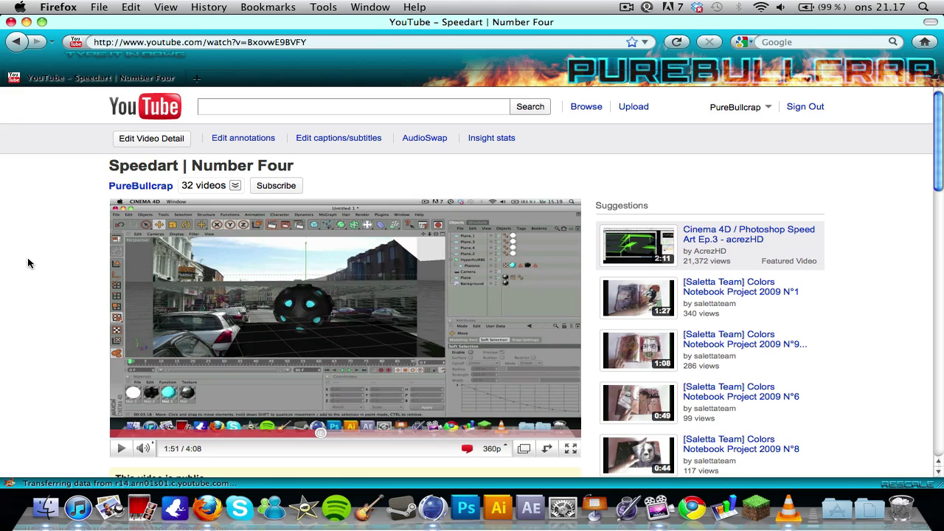
Skip ahead in the Speedart video to 2:14 to examine the rendered sphere
scroll(28, 259, "down", 5)
scroll(28, 263, "up", 5)
left_click(343, 430)
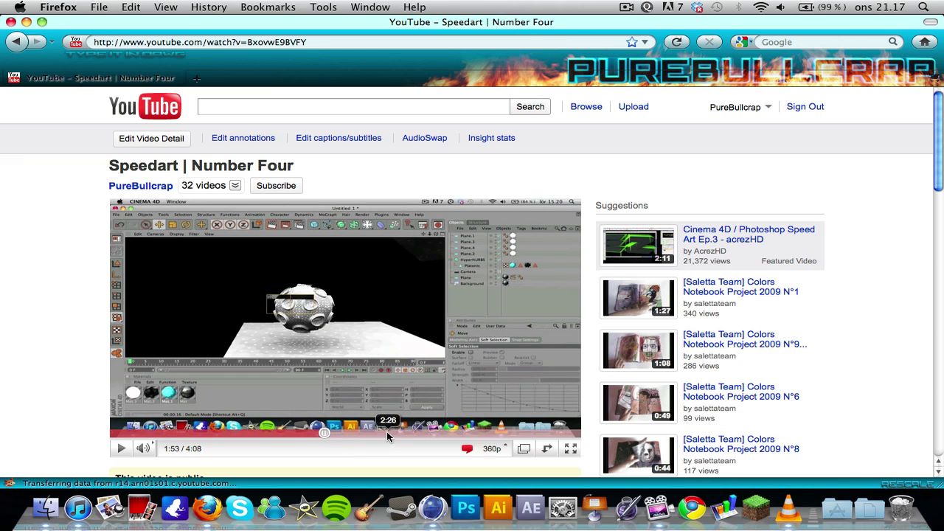
left_click(364, 431)
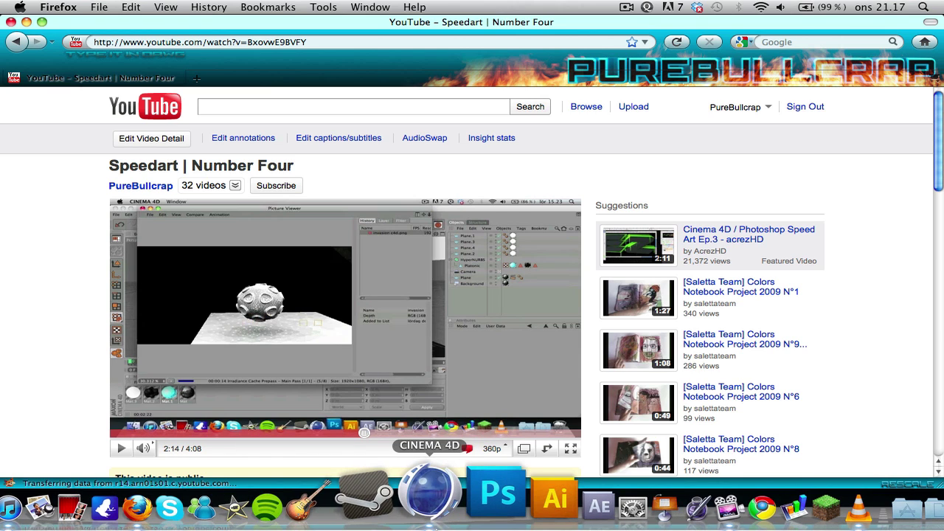
Switch to CINEMA 4D and add a Platonic primitive to the scene
left_click(435, 524)
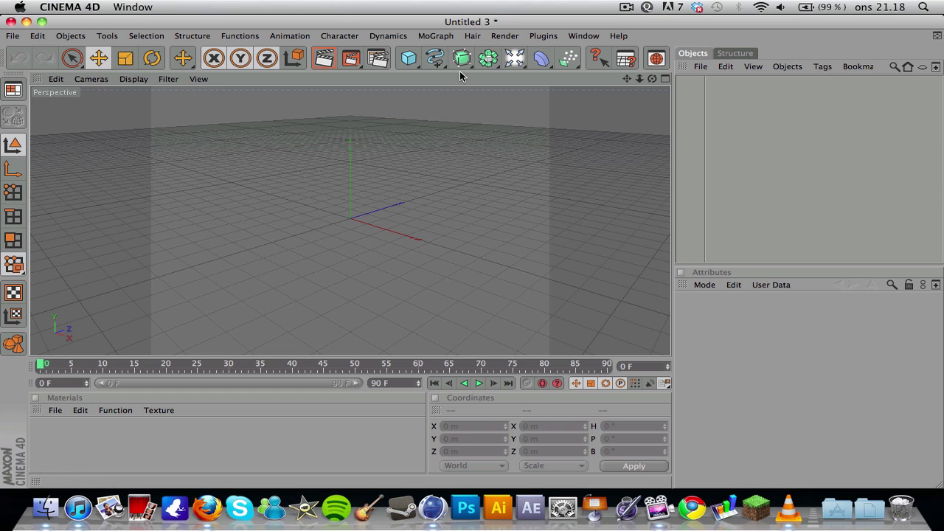
left_click_drag(409, 63, 633, 118)
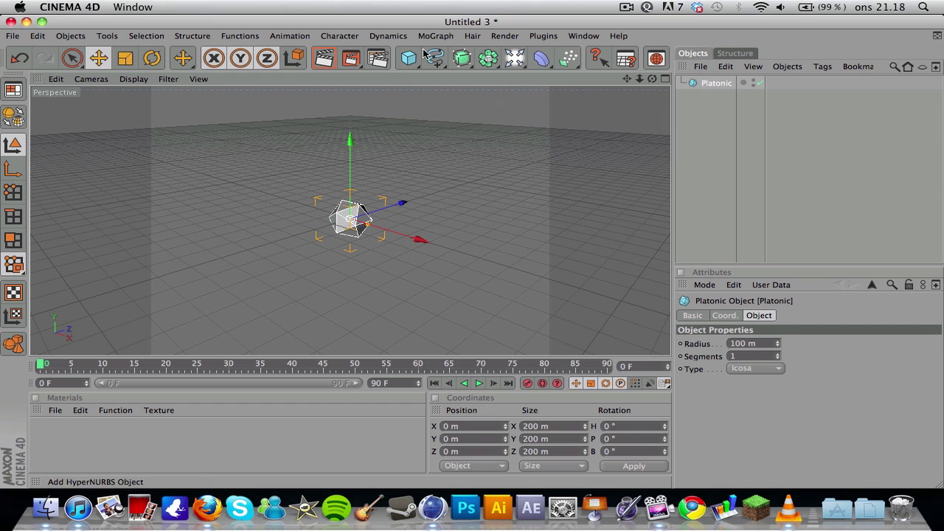
scroll(410, 195, "up", 3)
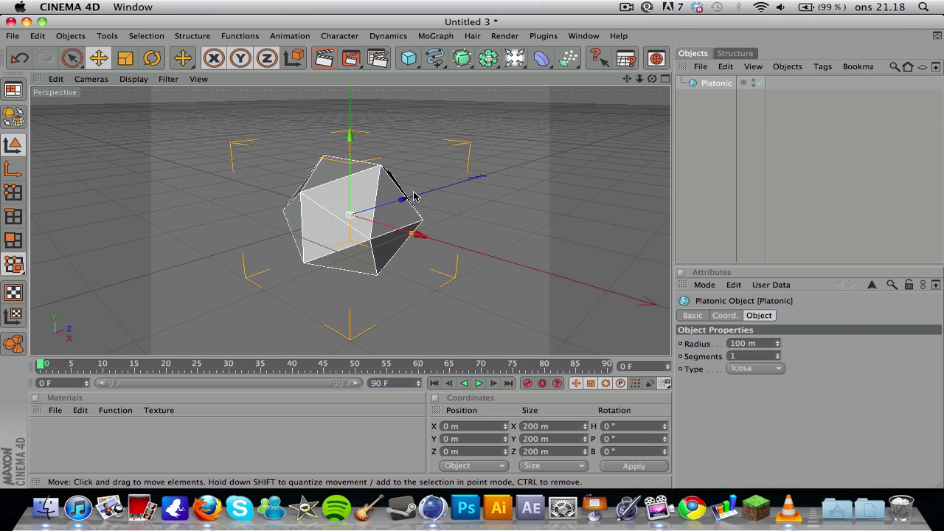
Make the Platonic object editable and change to polygon mode
scroll(475, 171, "down", 2)
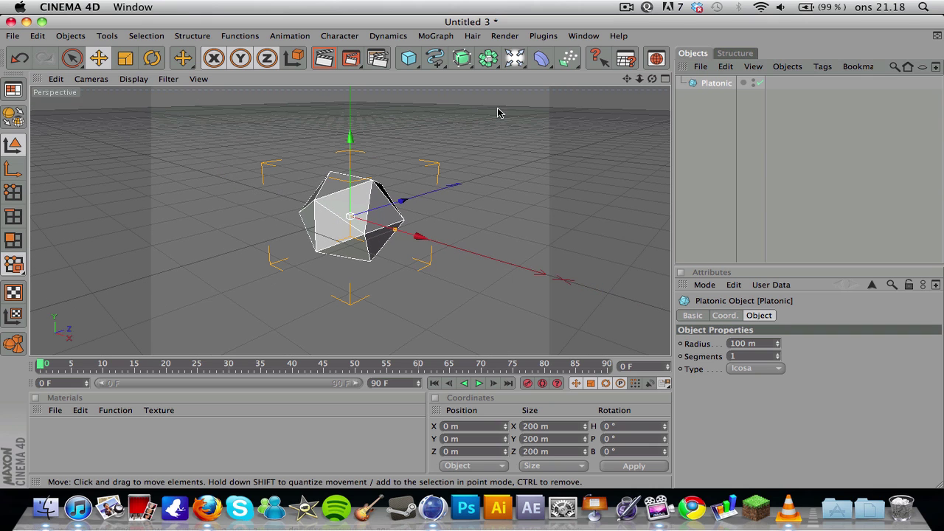
left_click(13, 116)
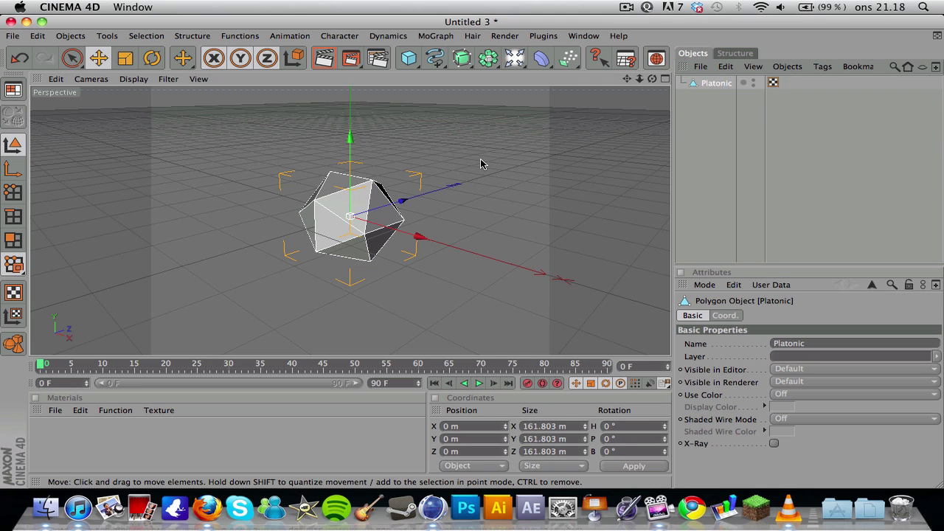
left_click(14, 243)
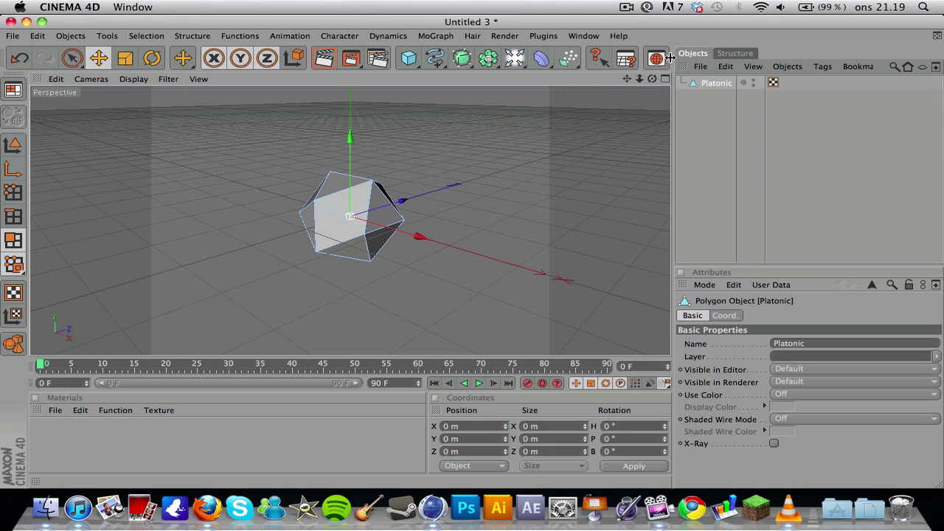
Select one front face of the Platonic and inset it with Extrude Inner at an offset of 8 m
left_click_drag(652, 78, 617, 110)
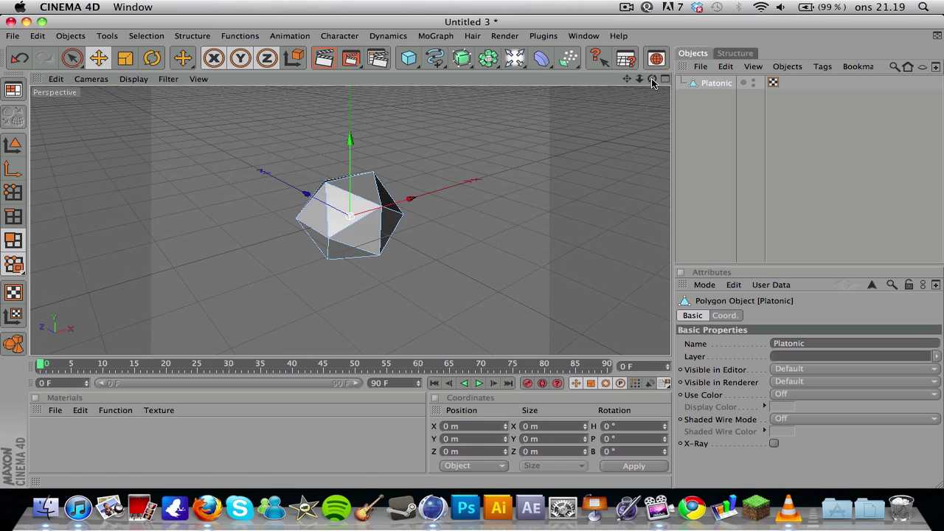
left_click(369, 236)
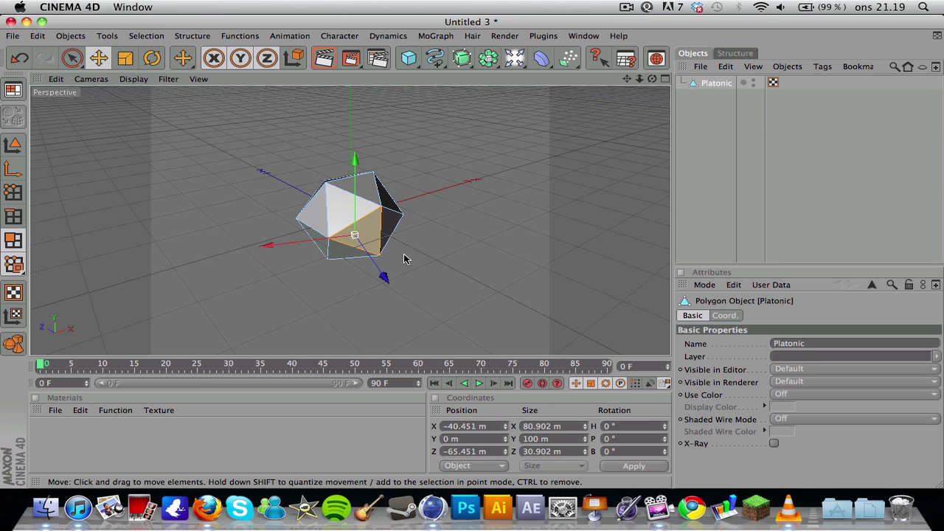
right_click(455, 260)
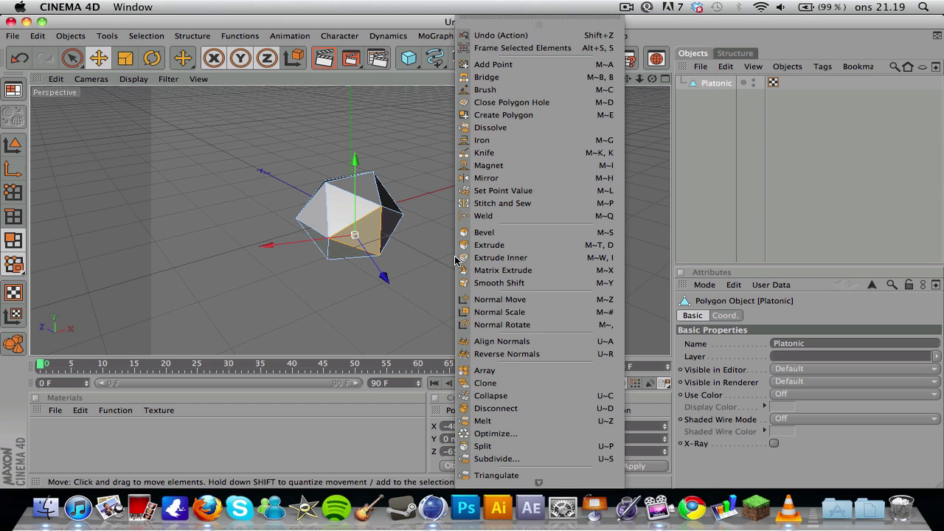
left_click(500, 257)
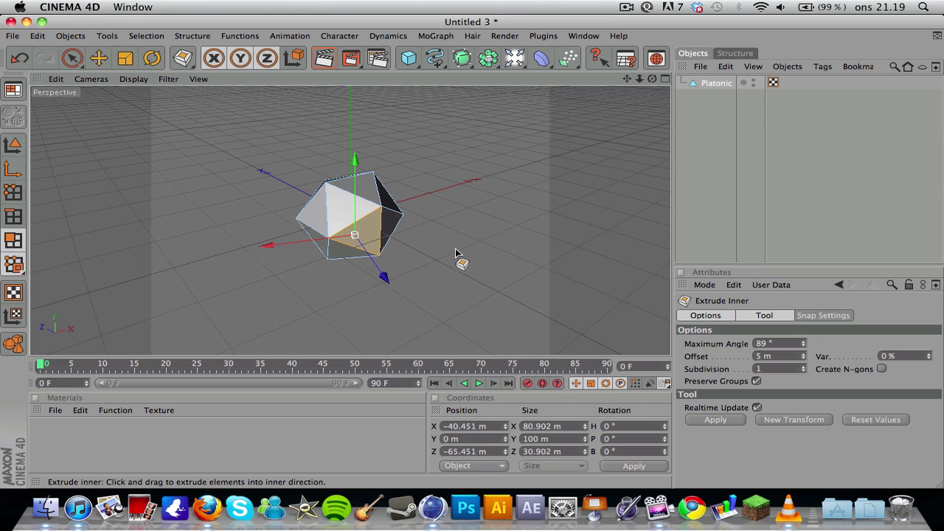
left_click_drag(458, 256, 475, 255)
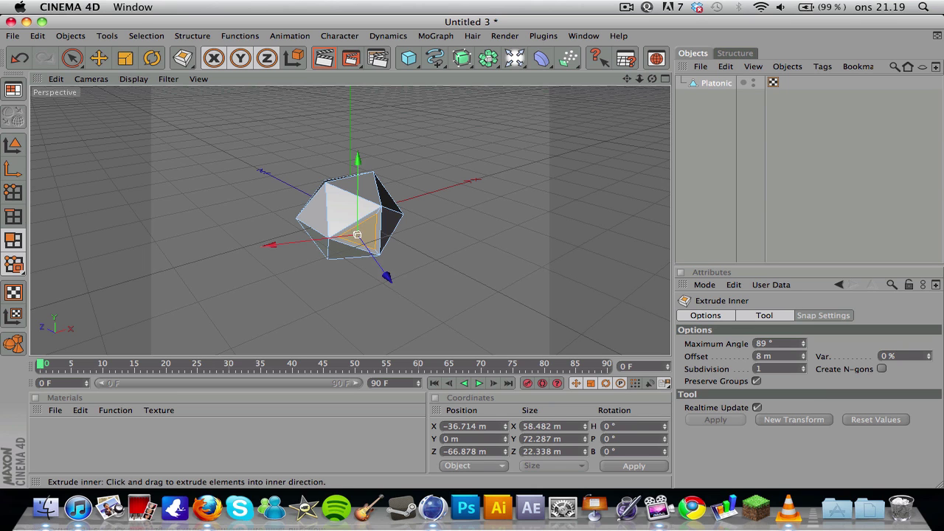
mouse_move(475, 255)
left_mouse_down()
mouse_move(455, 256)
mouse_move(493, 256)
mouse_move(435, 255)
mouse_move(480, 255)
left_mouse_up()
left_click_drag(357, 235, 355, 235)
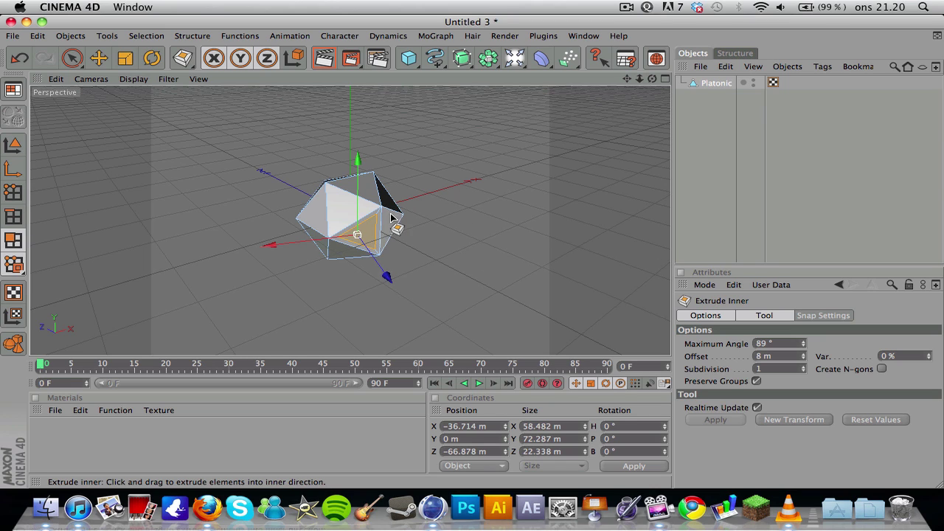
Select the bright face adjoining the first inset and Extrude Inner it by about 9 m
left_click(335, 209)
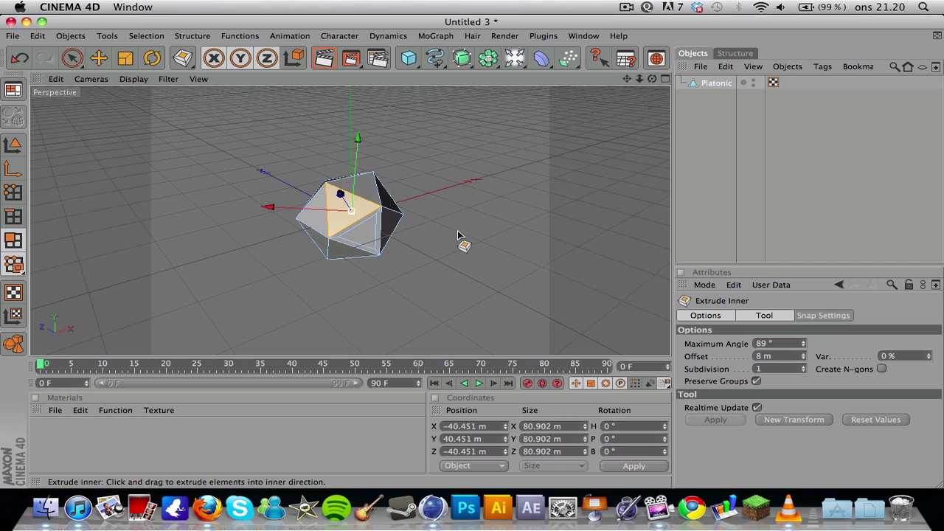
left_click_drag(475, 259, 480, 259)
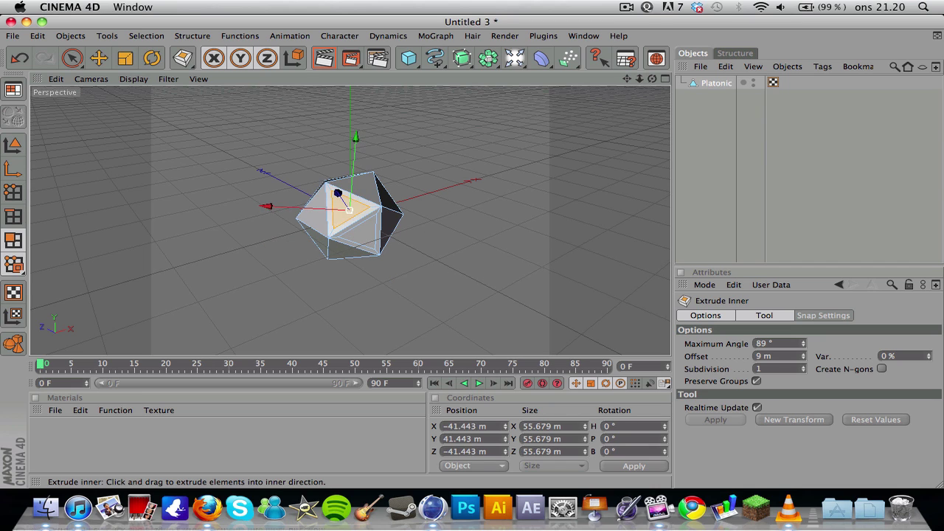
key("super+z")
Select the lower front face and Extrude Inner it with an offset of 8 m
left_click(347, 255)
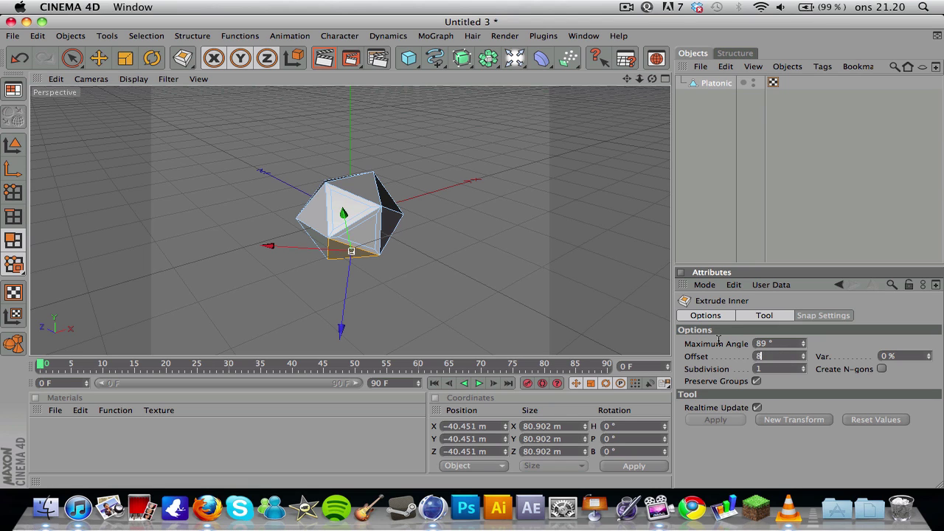
key("super+z")
left_click(334, 254)
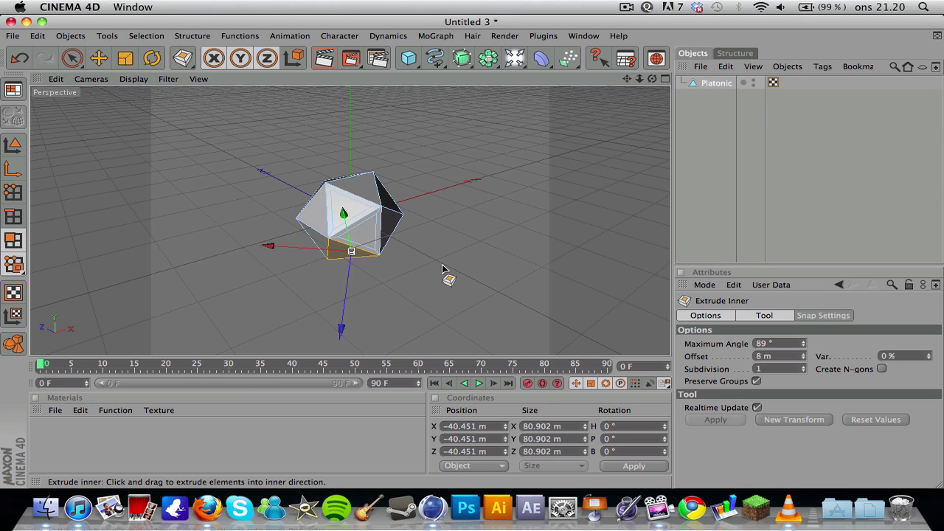
left_click_drag(443, 269, 401, 269)
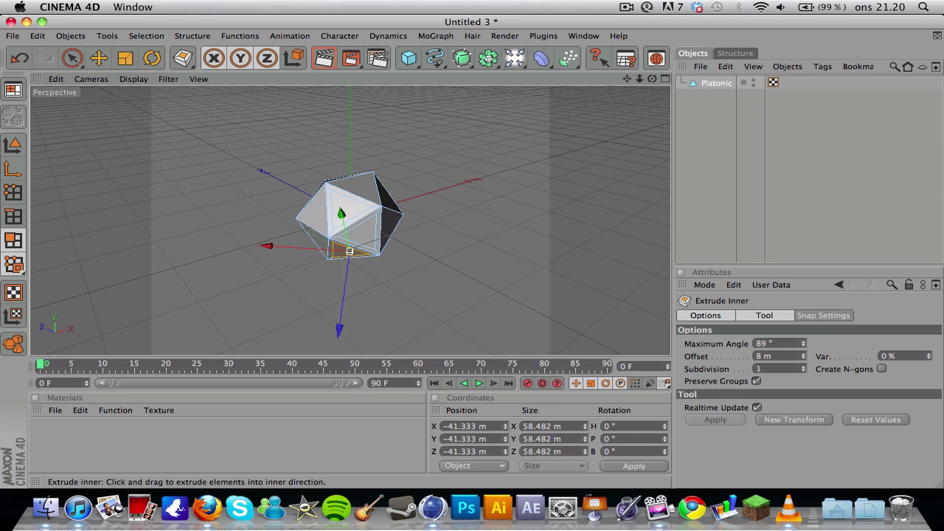
Extrude Inner the faces around the top of the Platonic with an offset of about 8 m
left_click(363, 190)
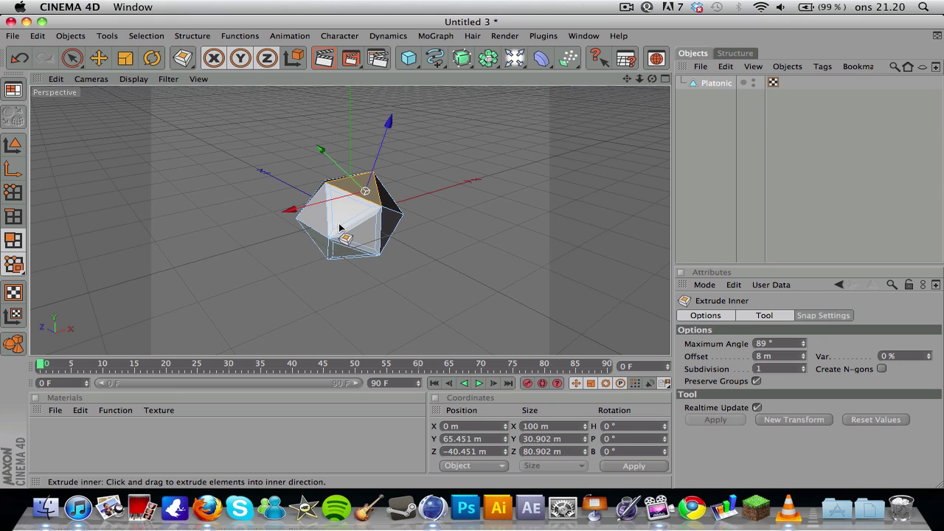
left_click_drag(652, 79, 652, 80)
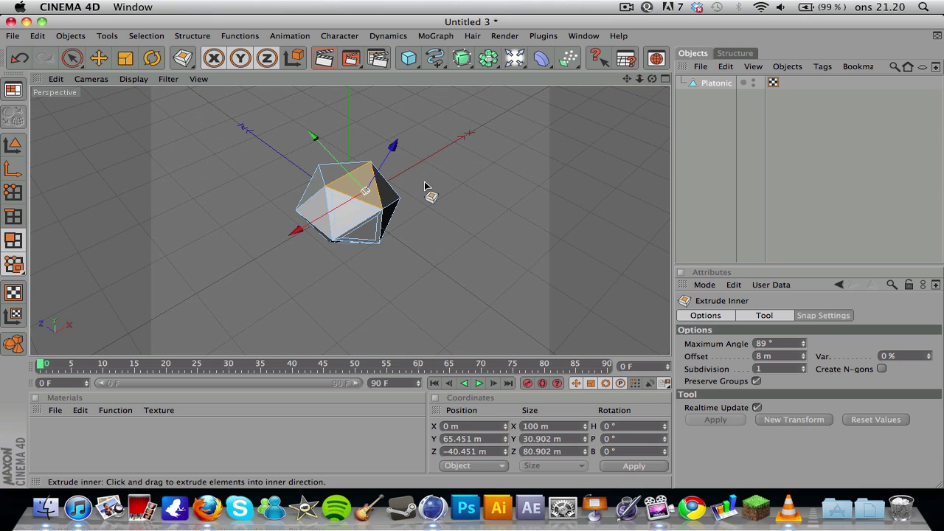
mouse_move(453, 221)
left_mouse_down()
mouse_move(467, 216)
mouse_move(466, 225)
left_mouse_up()
left_click(316, 209)
left_click(339, 171)
left_click(312, 188)
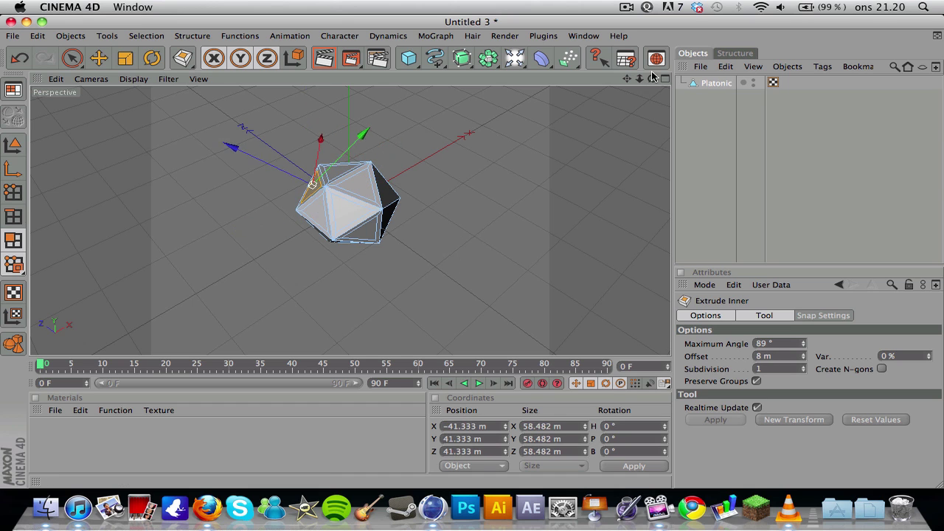
Continue insetting untouched faces on the next side of the Platonic with Extrude Inner
left_click_drag(651, 77, 652, 77)
left_click(294, 213)
left_click_drag(442, 243, 461, 265)
left_click(337, 214)
left_click(338, 246)
left_click(299, 256)
Extrude Inner further faces on the far side and underside of the Platonic, the last by about 8.5 m
left_click_drag(652, 78, 605, 68)
left_click_drag(348, 211, 359, 211)
left_click_drag(378, 261, 390, 261)
left_click_drag(355, 274, 360, 274)
left_click_drag(652, 79, 578, 114)
left_click_drag(390, 239, 403, 239)
left_click_drag(401, 274, 383, 291)
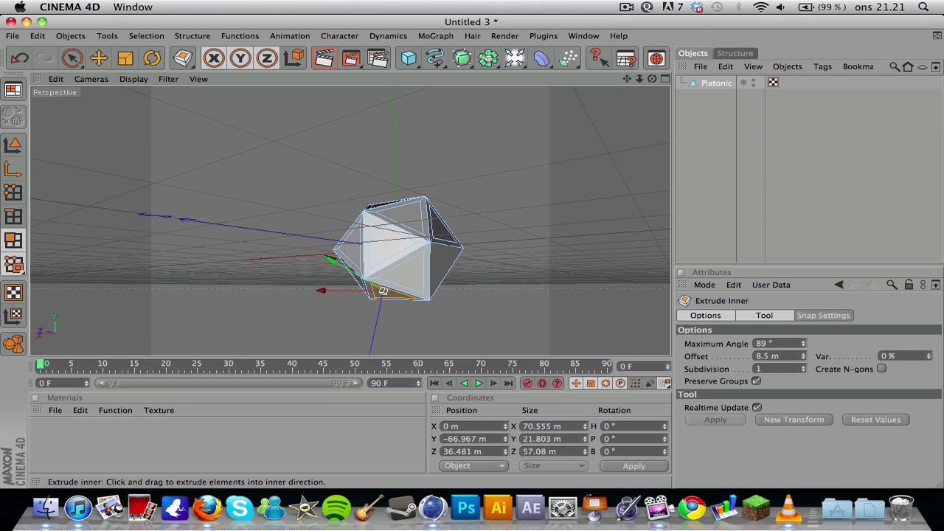
Inset the remaining plain faces of the Platonic with Extrude Inner at about 8.1 m
left_click_drag(440, 268, 450, 269)
left_click_drag(652, 78, 701, 133)
left_click_drag(452, 247, 464, 247)
left_click_drag(651, 78, 686, 122)
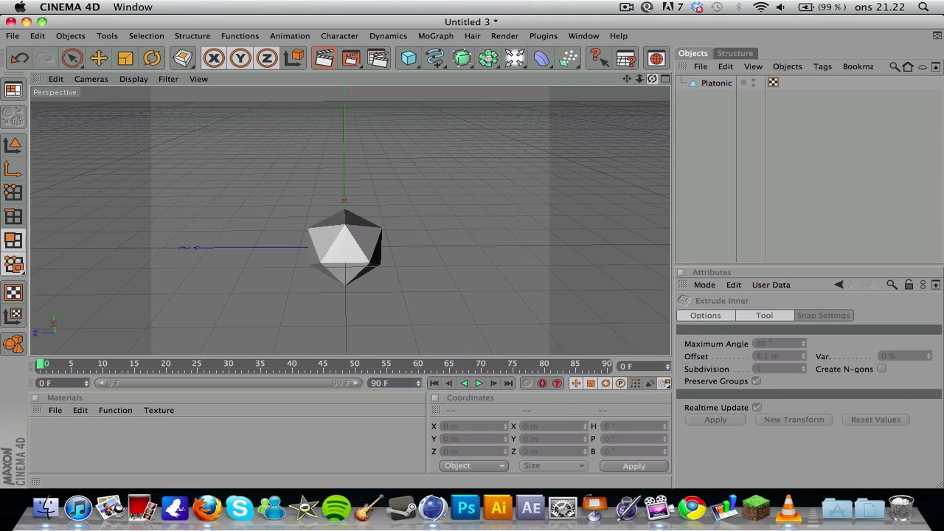
Reselect the Platonic object and inspect its inset faces from several sides
left_click_drag(652, 78, 760, 40)
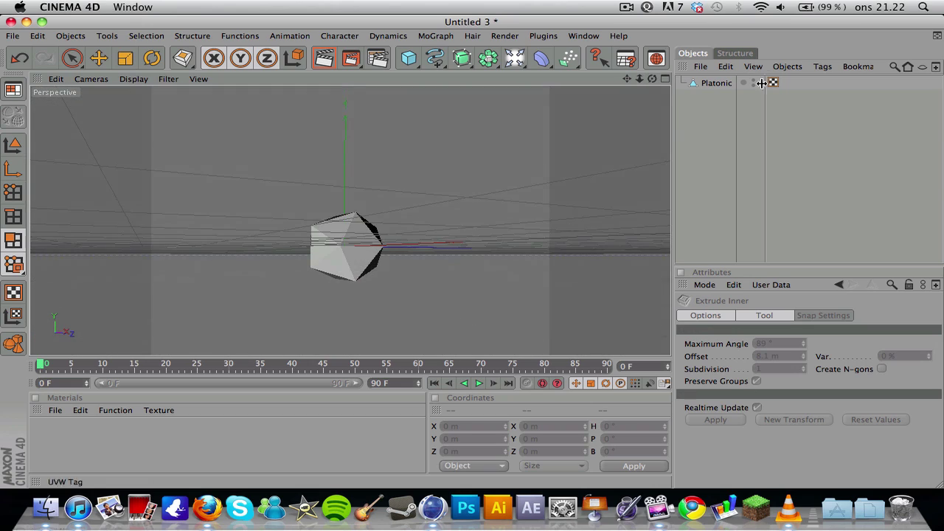
left_click(716, 87)
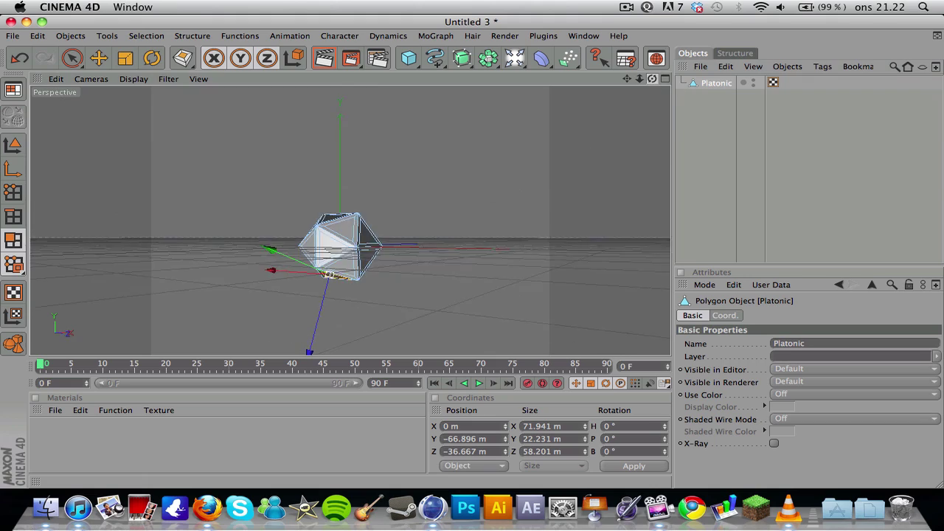
left_click_drag(652, 78, 708, 89)
left_click_drag(330, 274, 329, 275, "alt")
left_click_drag(652, 79, 652, 83)
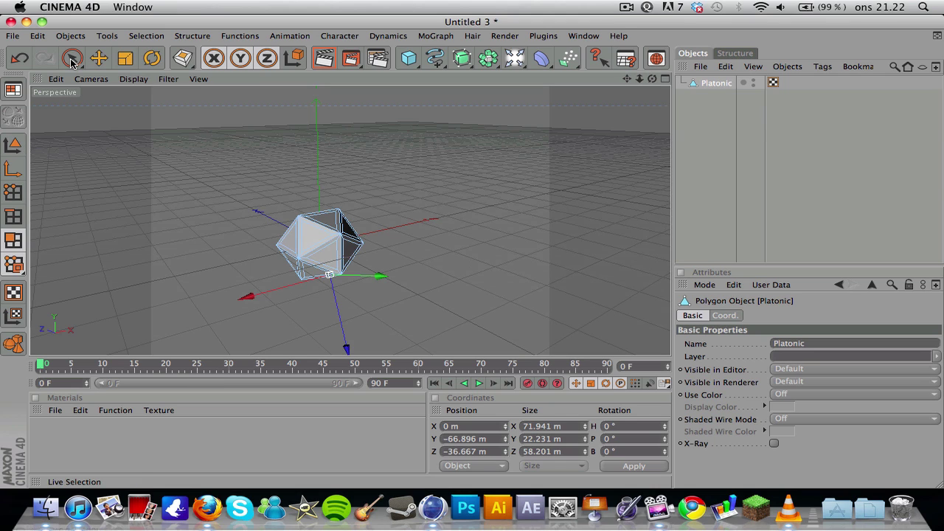
Activate Live Selection, test it on a front inset face, and set its radius to 1
left_click_drag(72, 62, 83, 68)
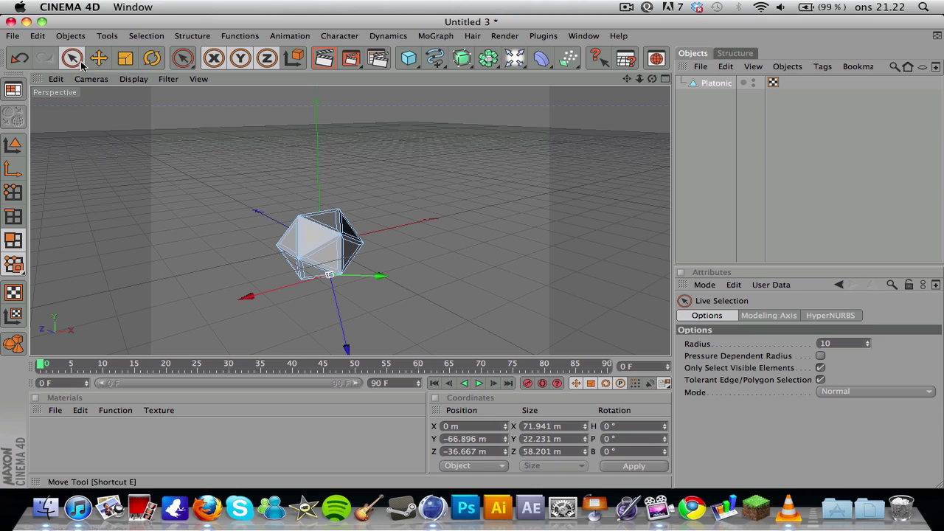
scroll(458, 271, "up", 3)
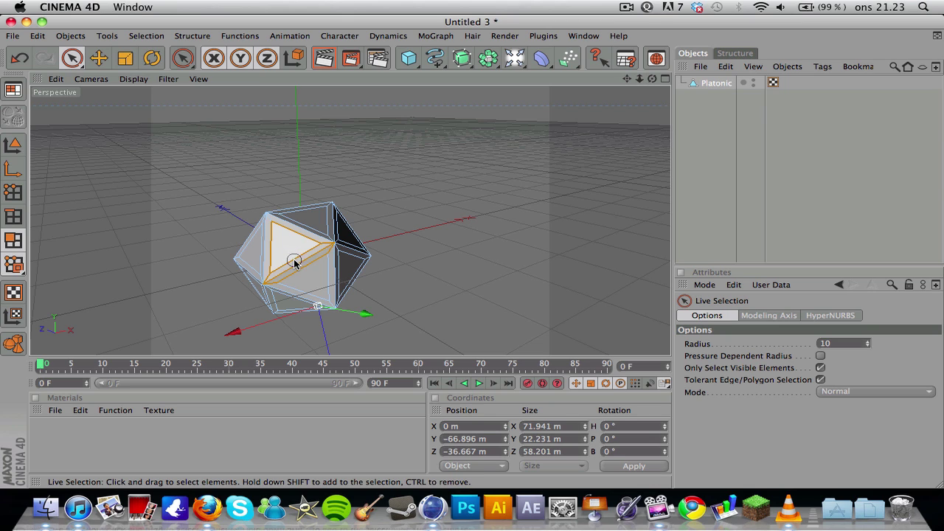
left_click(293, 260)
left_click(464, 252)
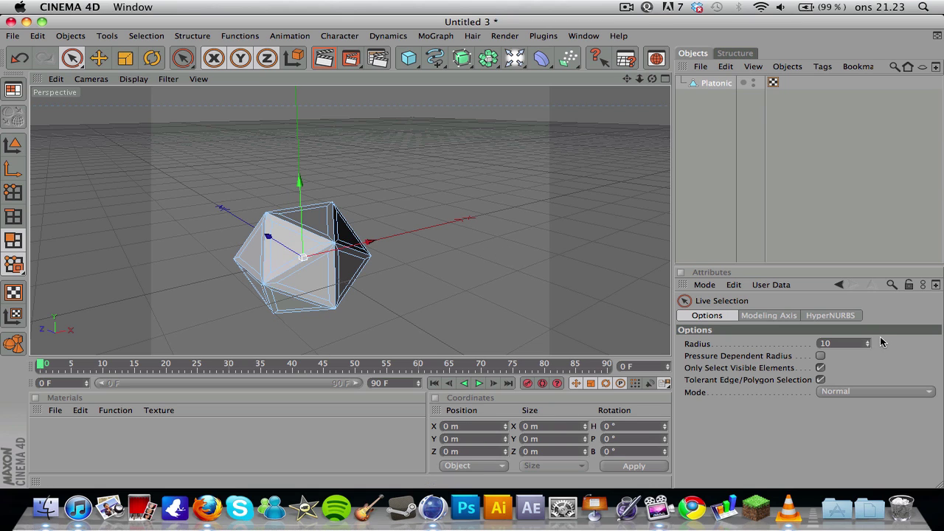
left_click_drag(838, 343, 783, 347)
type("1")
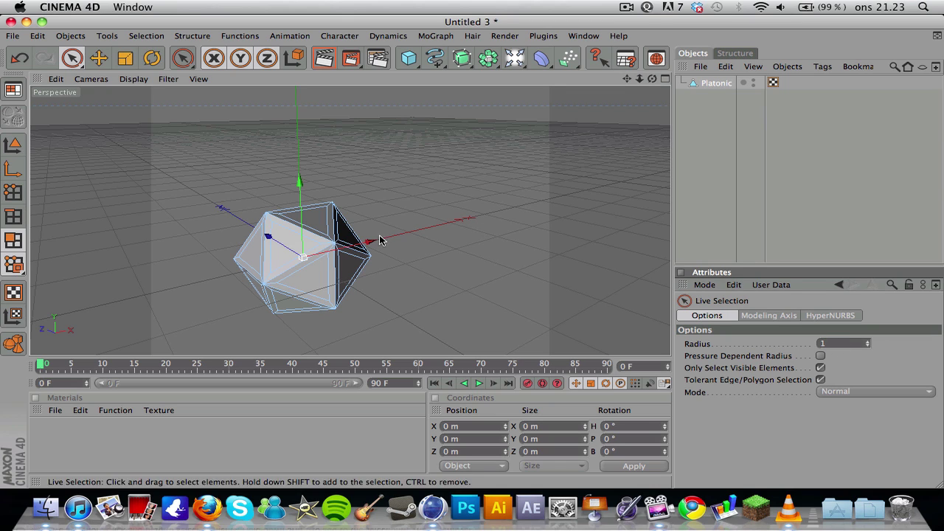
Select the inner inset faces on the front side and top of the Platonic with Live Selection
left_click(289, 239)
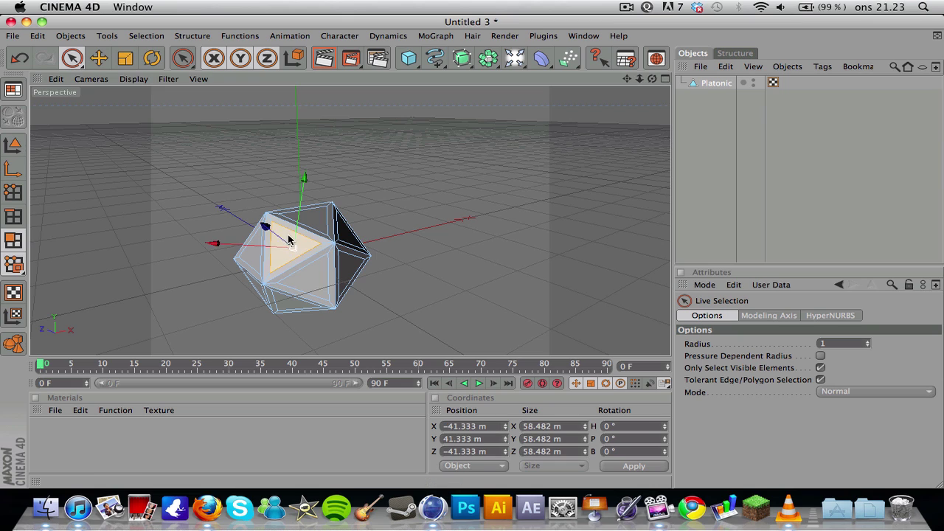
left_click(314, 282, "shift")
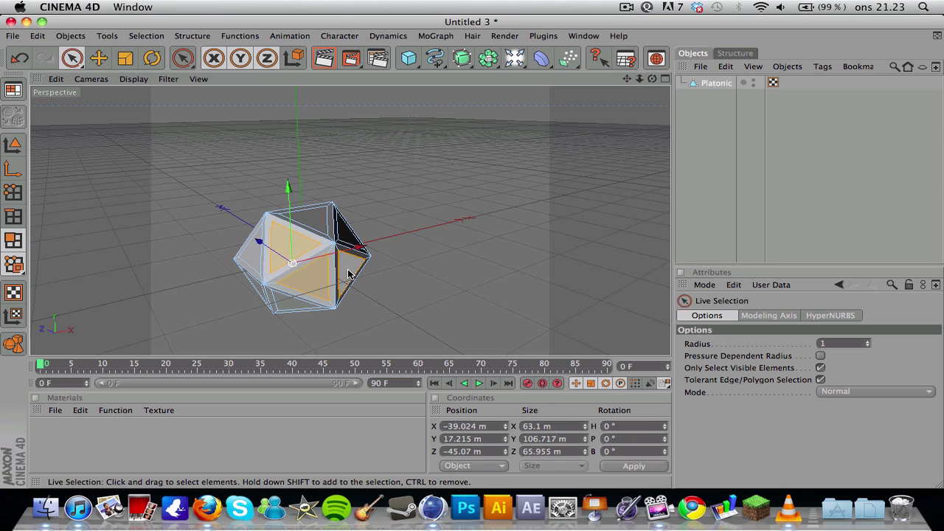
left_click(349, 274, "shift")
left_click(351, 233, "shift")
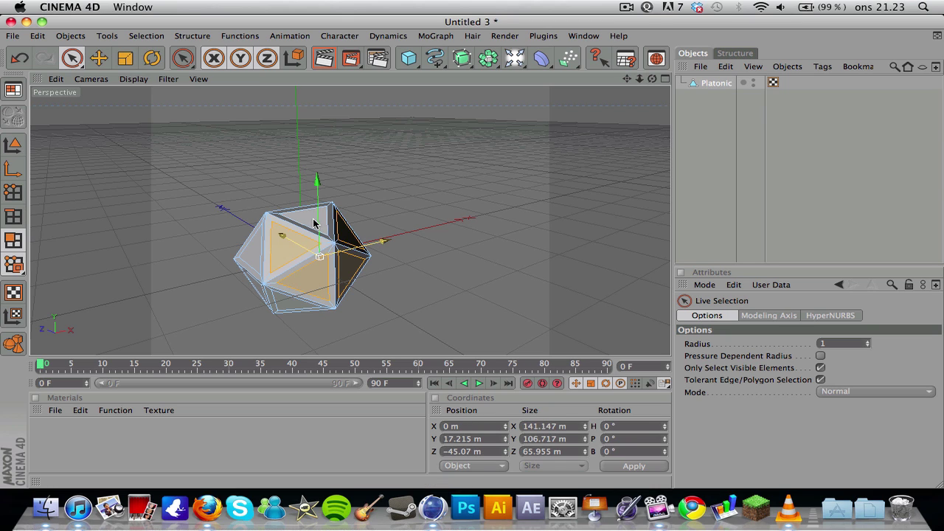
left_click(310, 221, "shift")
Add the inner inset faces around the neighbouring and rear sides of the Platonic to the selection
mouse_move(653, 78)
left_mouse_down()
mouse_move(635, 82)
mouse_move(651, 76)
left_mouse_up()
left_click(310, 246, "shift")
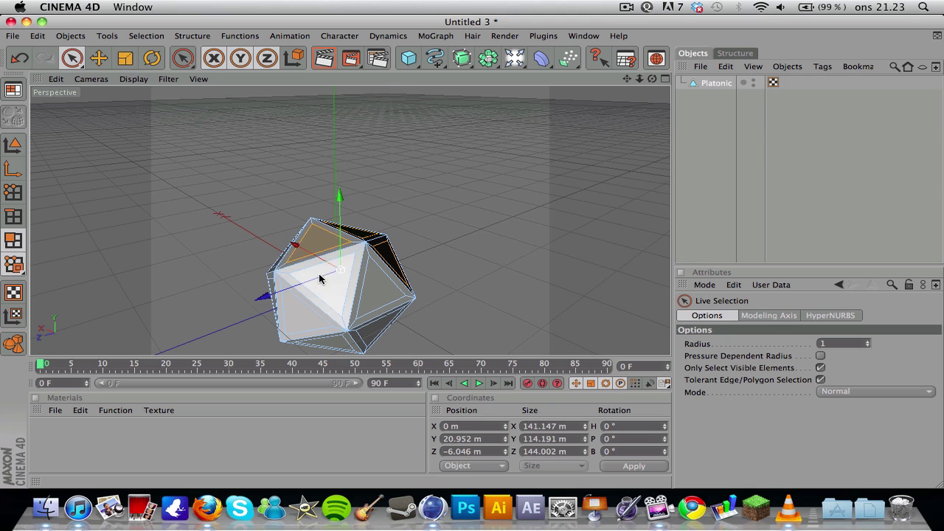
left_click(332, 287, "shift")
left_click(366, 292, "shift")
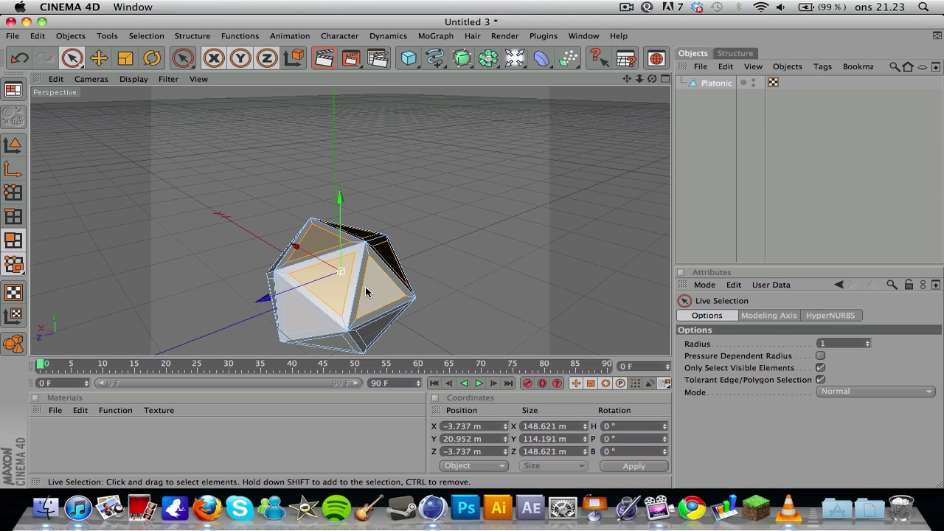
left_click(303, 314, "shift")
left_click_drag(652, 78, 632, 74)
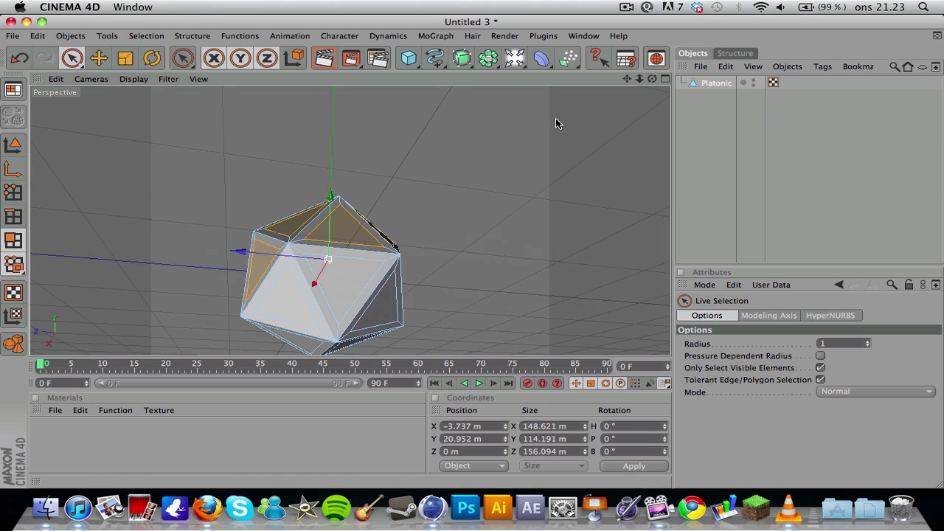
left_click(343, 288, "shift")
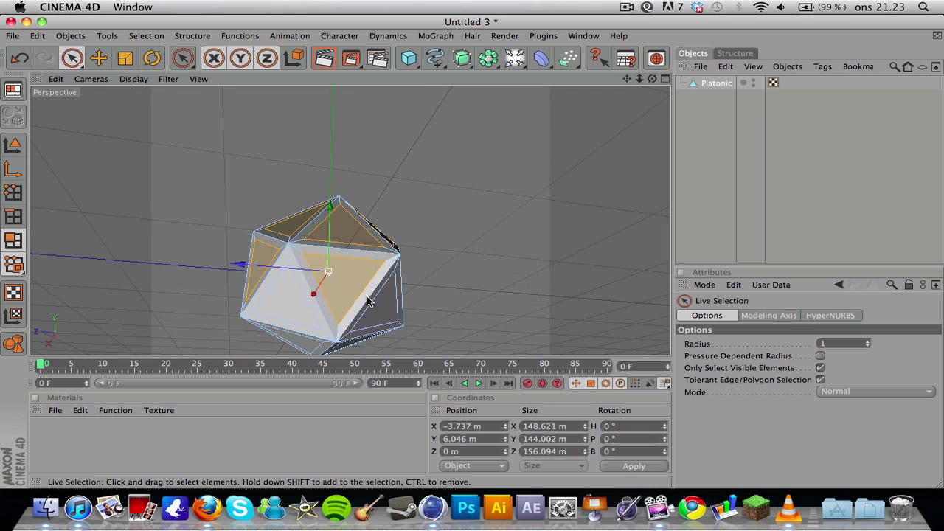
left_click(294, 295, "shift")
Add the inner inset faces on the underside of the Platonic to the selection
left_click_drag(640, 78, 652, 78)
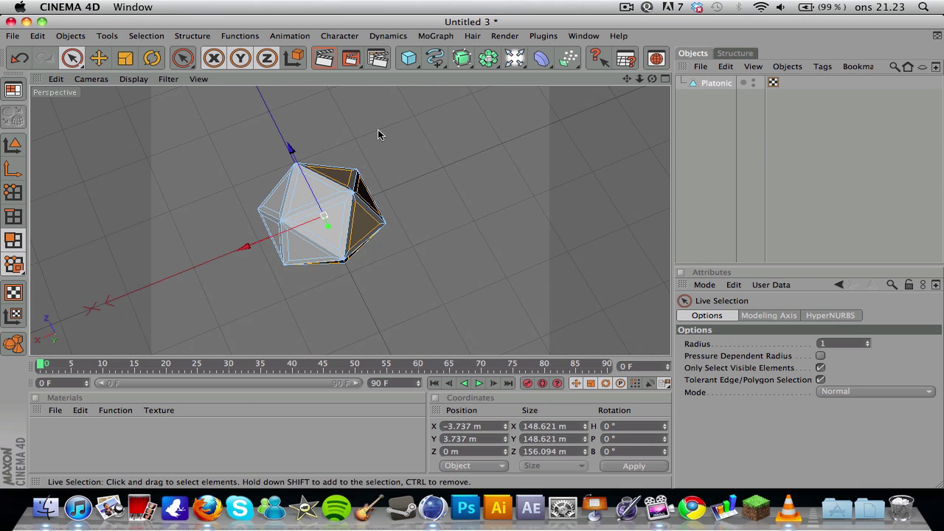
left_click(324, 234, "shift")
left_click(299, 195, "shift")
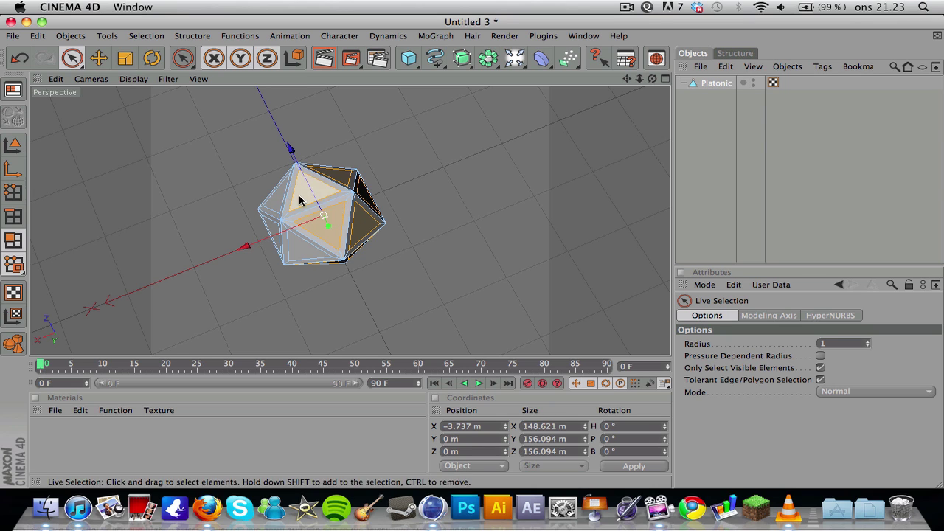
left_click(286, 251, "shift")
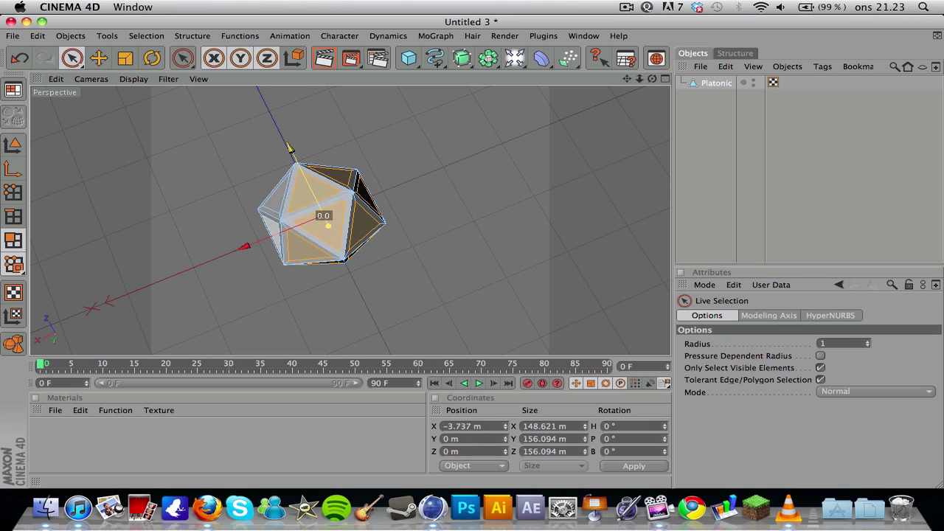
left_click(270, 229, "shift")
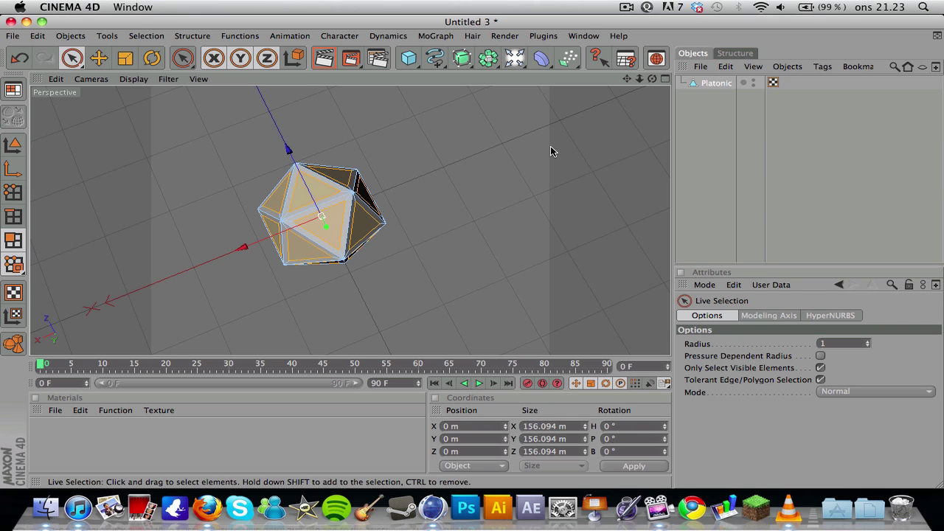
Add the remaining unselected inner faces on the side to the selection and check the Platonic all around
mouse_move(652, 79)
left_mouse_down()
mouse_move(602, 96)
mouse_move(613, 103)
mouse_move(654, 83)
left_mouse_up()
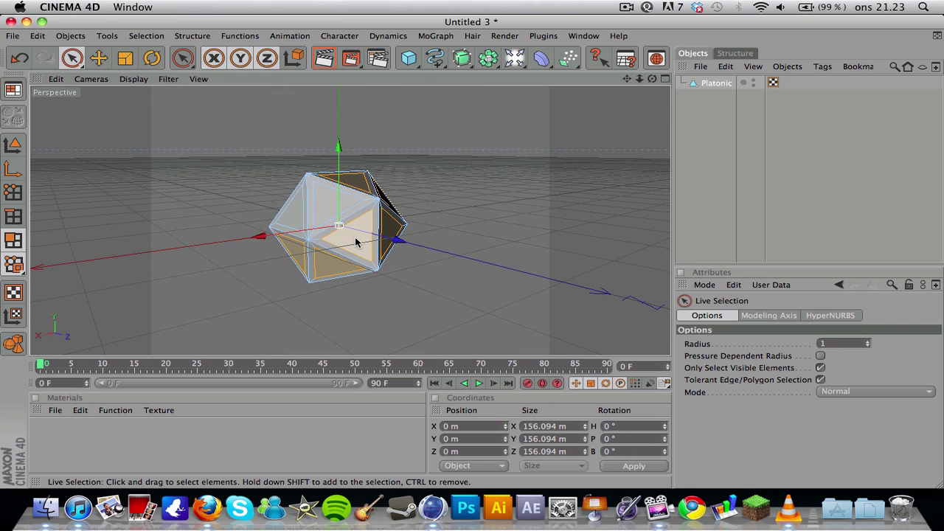
mouse_move(354, 237)
left_mouse_down()
mouse_move(318, 202)
mouse_move(302, 210)
left_mouse_up()
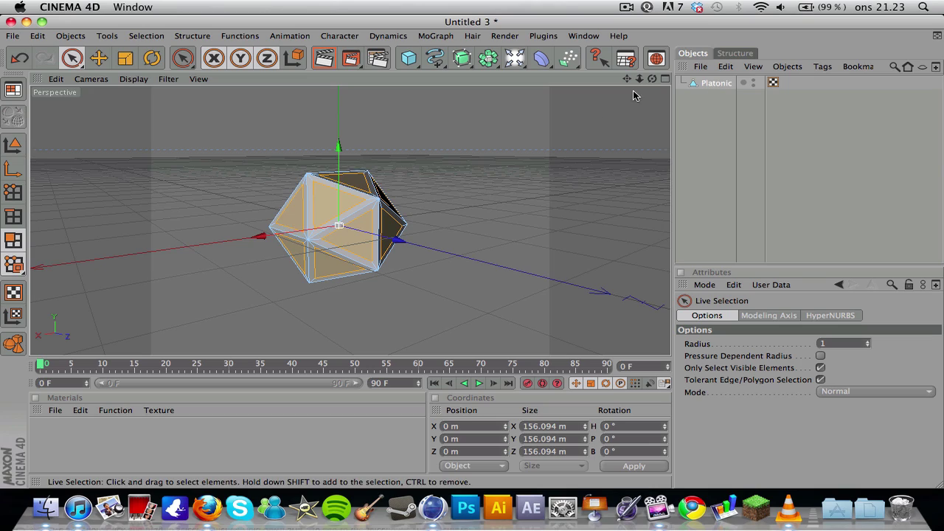
left_click_drag(653, 79, 679, 68)
left_click_drag(557, 99, 476, 126)
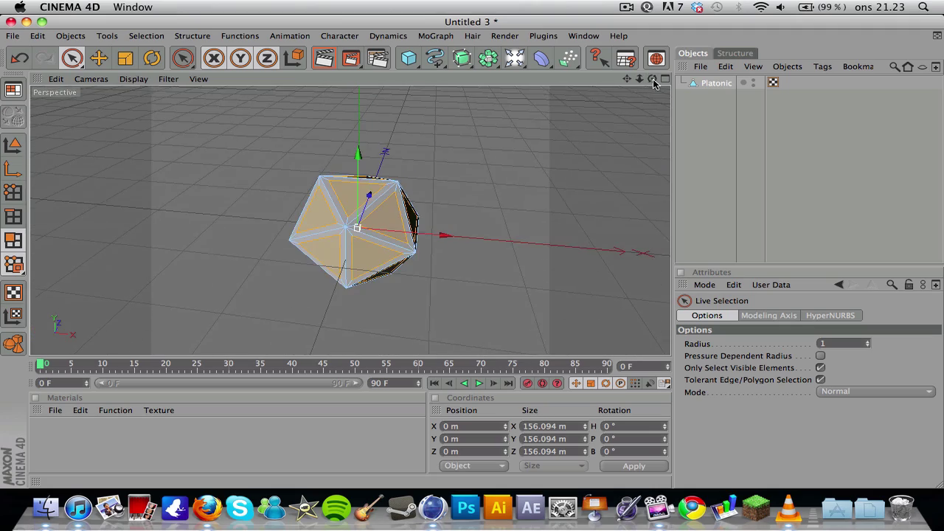
Extrude all selected inner faces of the Platonic outward with an offset of 10 m
scroll(493, 177, "down", 4)
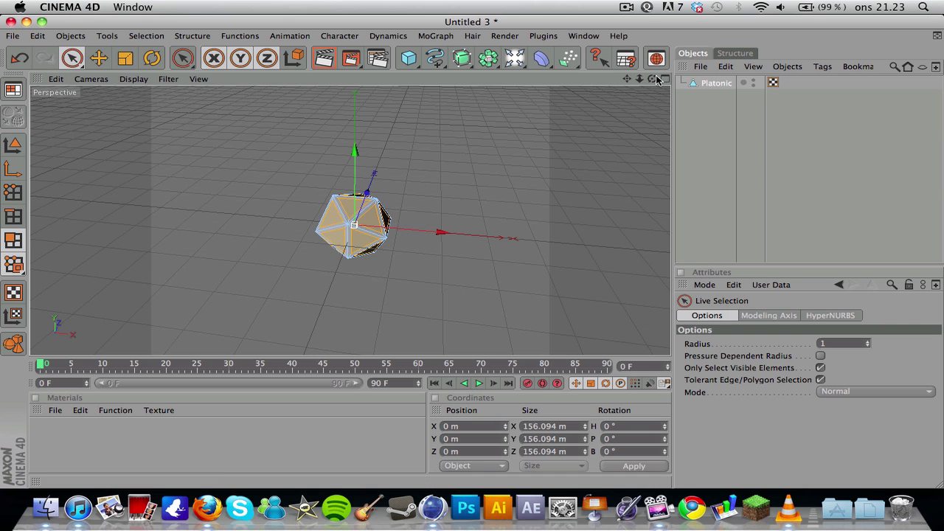
left_click_drag(652, 78, 475, 168)
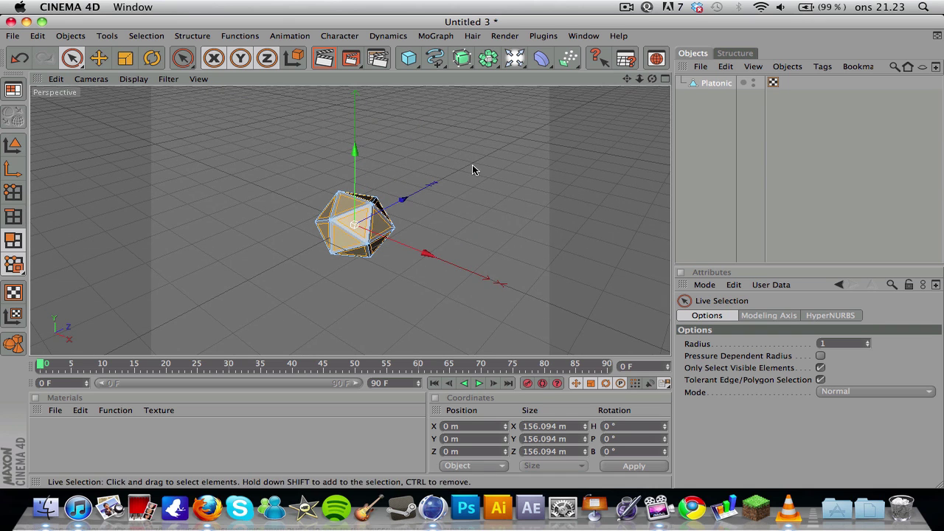
right_click(459, 212)
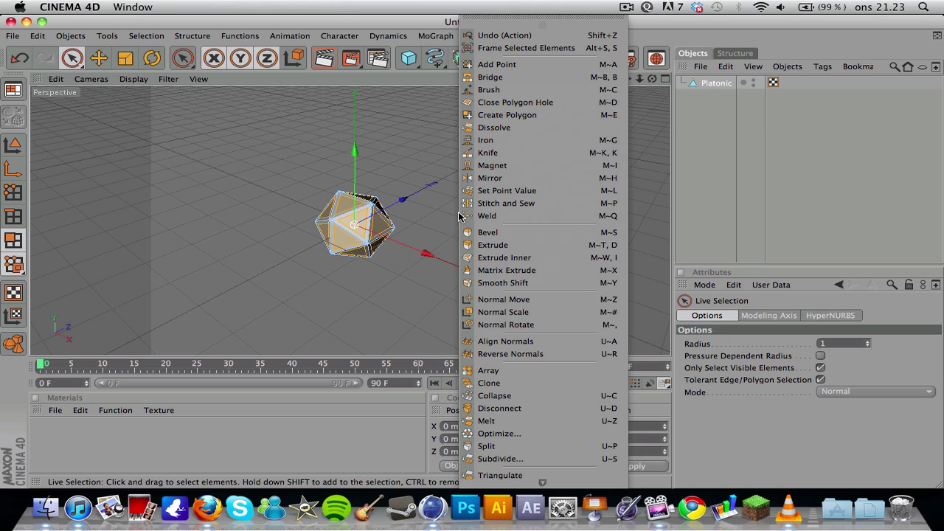
left_click(495, 246)
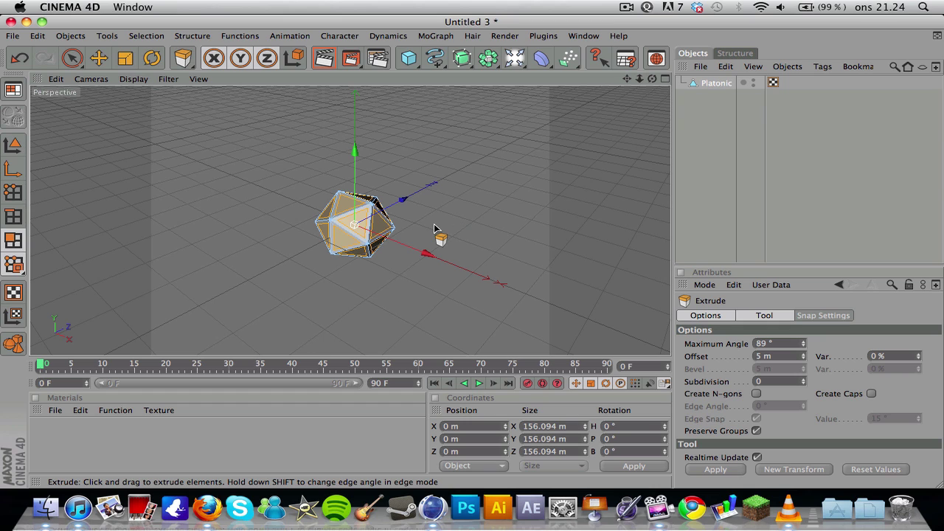
mouse_move(435, 229)
left_mouse_down()
mouse_move(468, 229)
mouse_move(447, 228)
left_mouse_up()
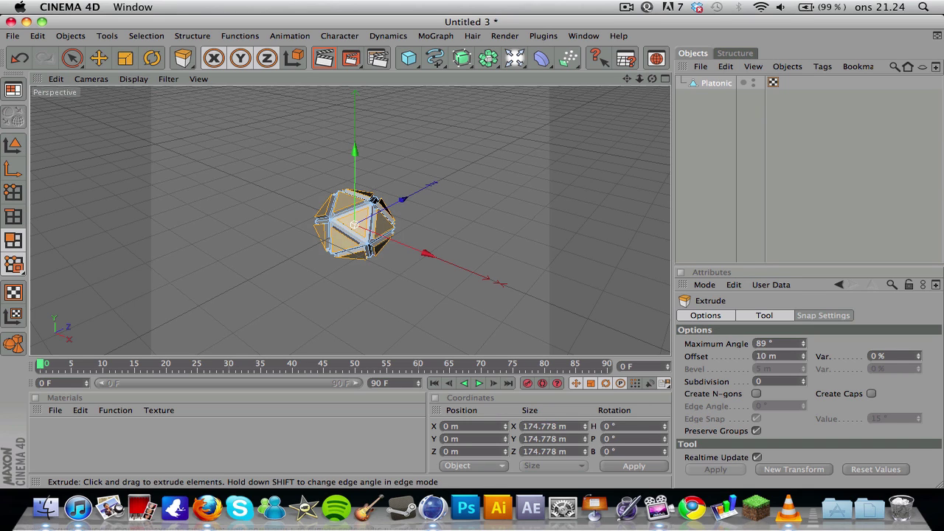
Inset the raised faces of the Platonic with Extrude Inner at an offset of 5 m
scroll(445, 296, "up", 3)
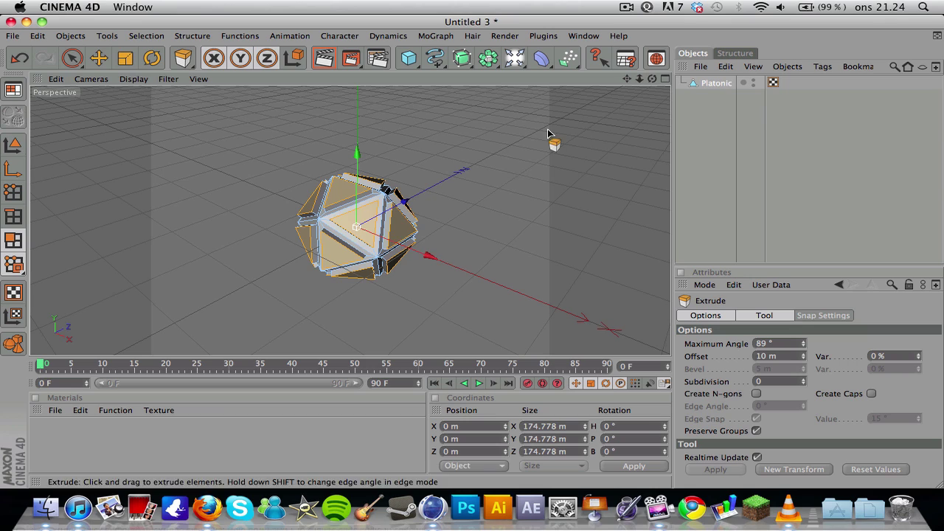
mouse_move(653, 78)
left_mouse_down()
mouse_move(598, 56)
mouse_move(652, 78)
left_mouse_up()
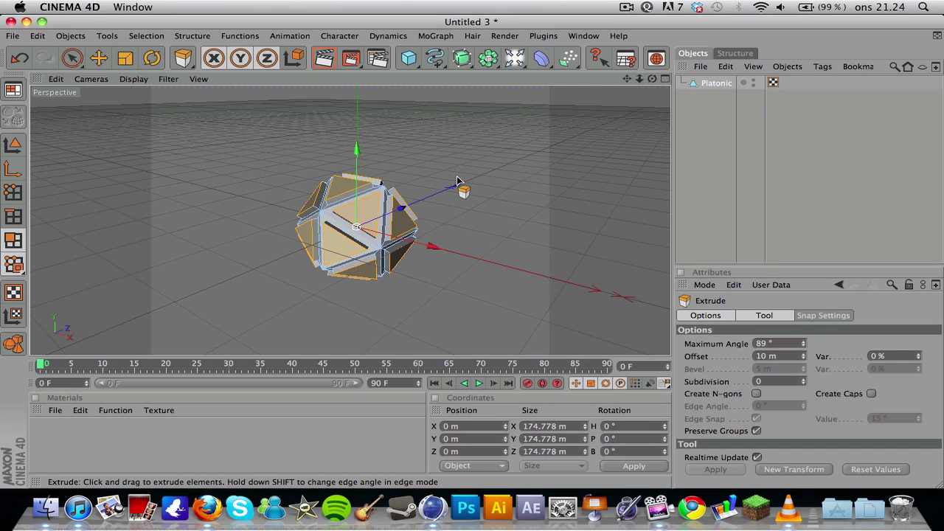
right_click(459, 215)
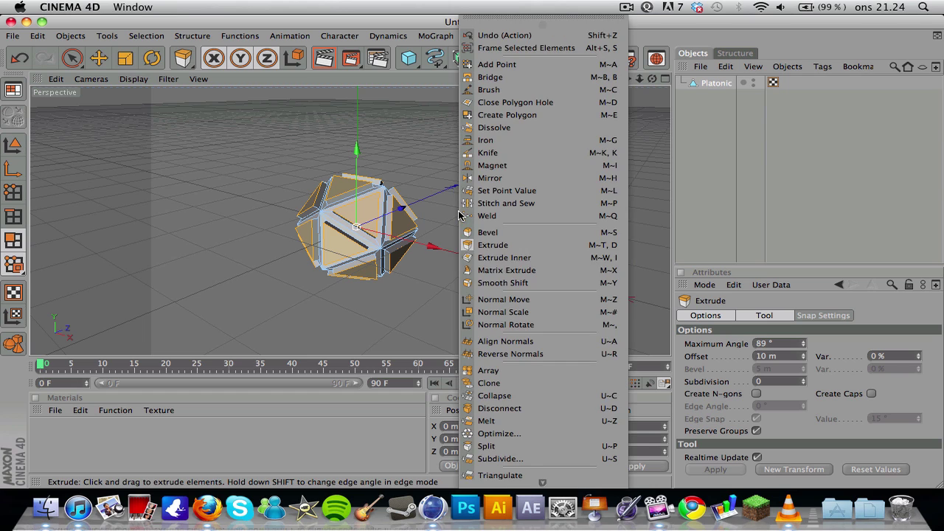
left_click(540, 257)
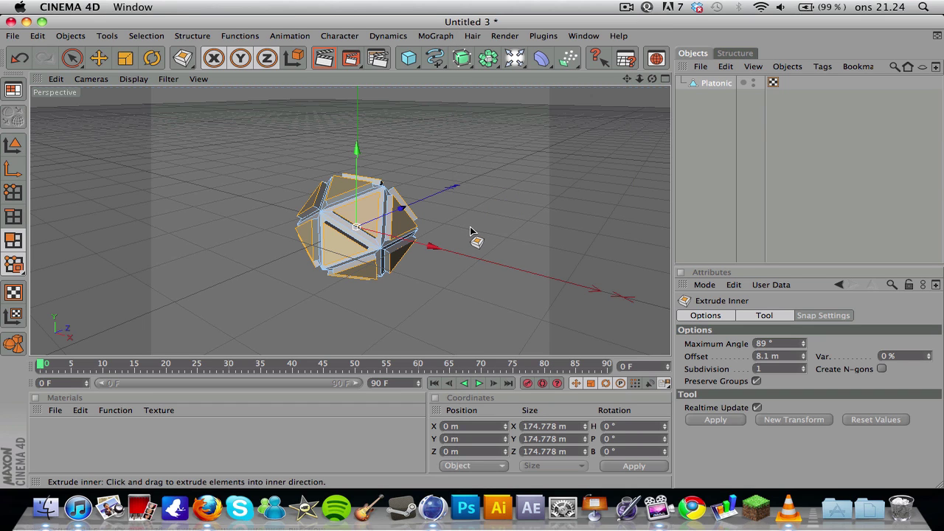
mouse_move(471, 231)
left_mouse_down()
mouse_move(447, 231)
mouse_move(473, 230)
left_mouse_up()
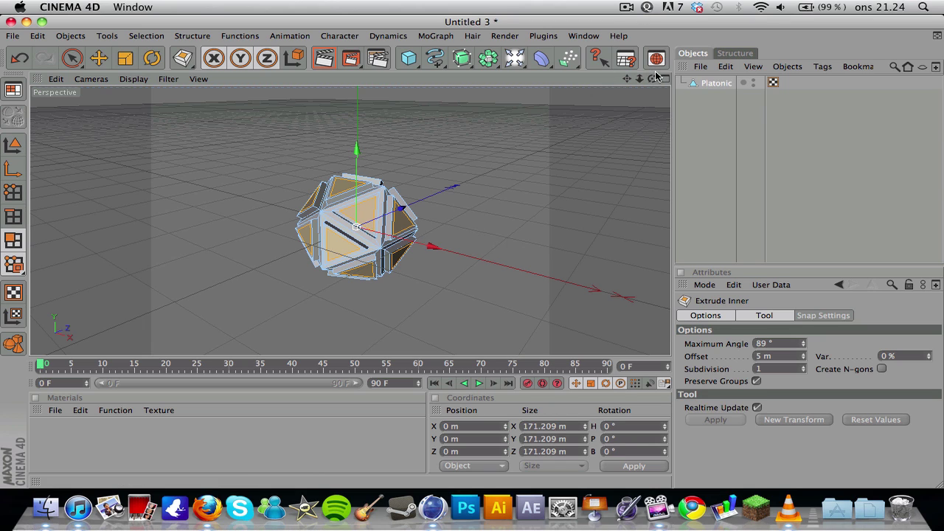
Extrude the newly inset faces inward with an offset of -10 m, and deselect the Platonic
right_click(466, 219)
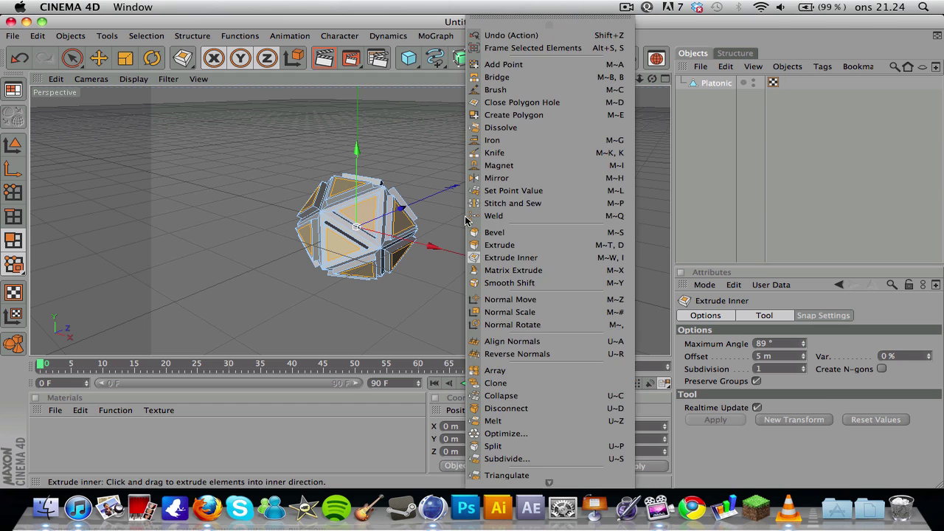
left_click(502, 245)
left_click_drag(492, 243, 438, 246)
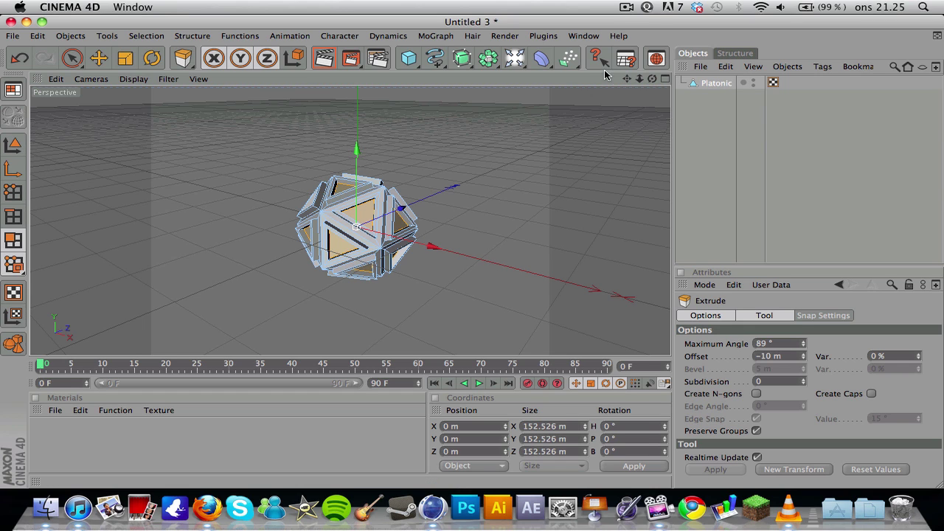
mouse_move(652, 79)
left_mouse_down()
mouse_move(634, 80)
mouse_move(639, 87)
mouse_move(653, 79)
left_mouse_up()
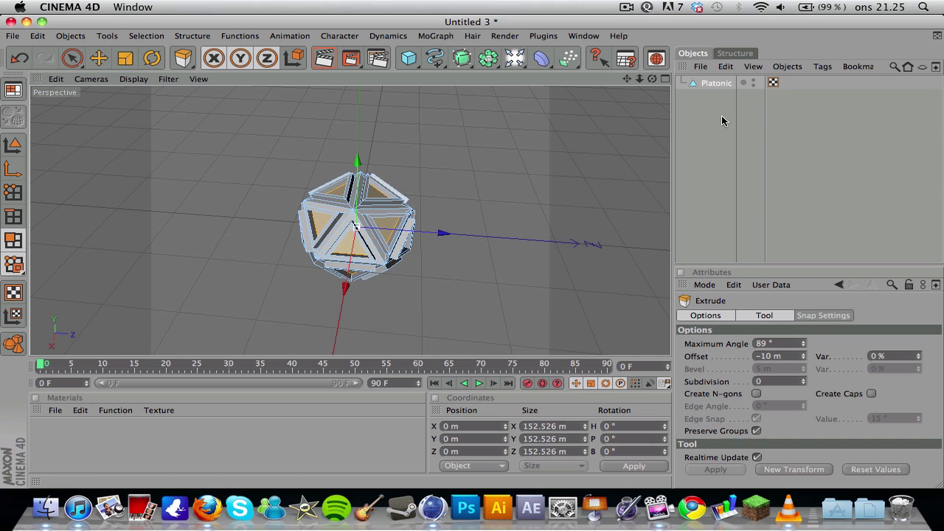
left_click(725, 110)
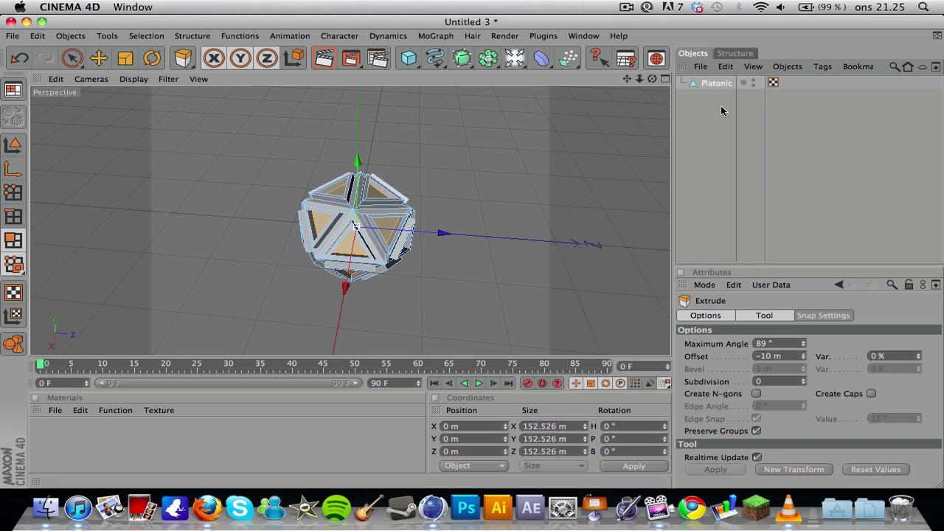
left_click_drag(652, 79, 636, 83)
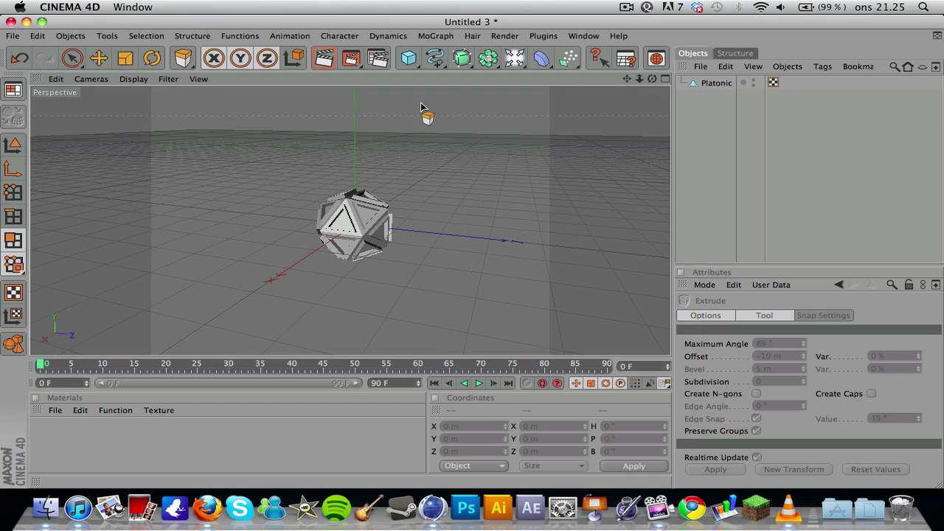
Add a HyperNURBS object and make the Platonic its child
left_click_drag(464, 62, 523, 74)
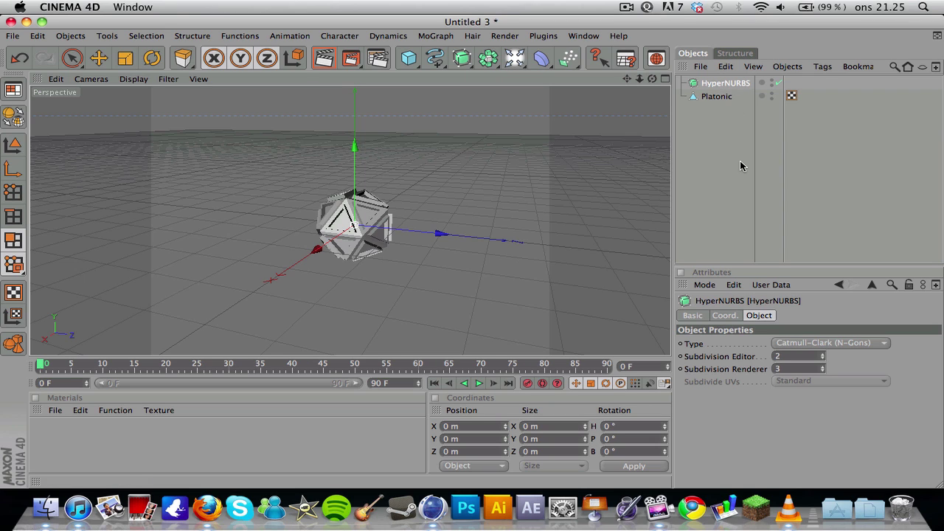
left_click(719, 97)
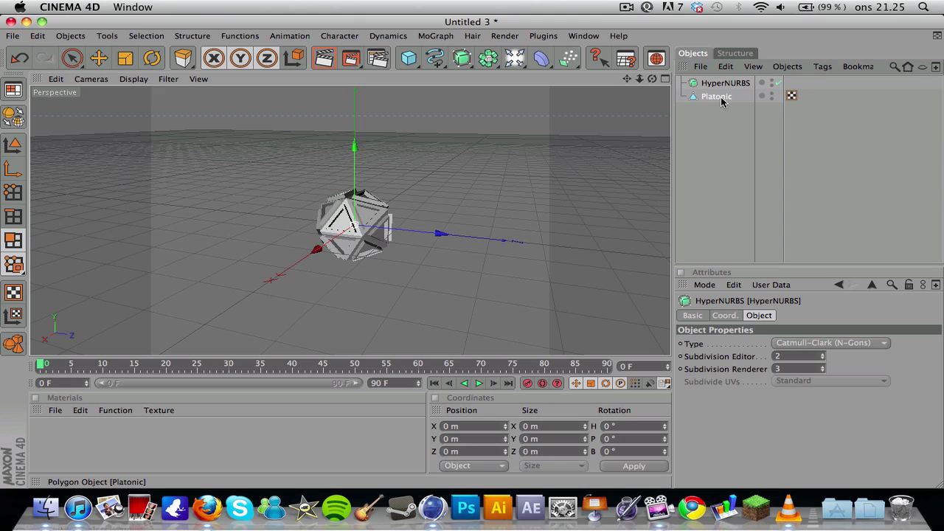
left_click_drag(723, 100, 724, 92)
left_click_drag(723, 87, 723, 86)
left_click_drag(723, 86, 724, 86)
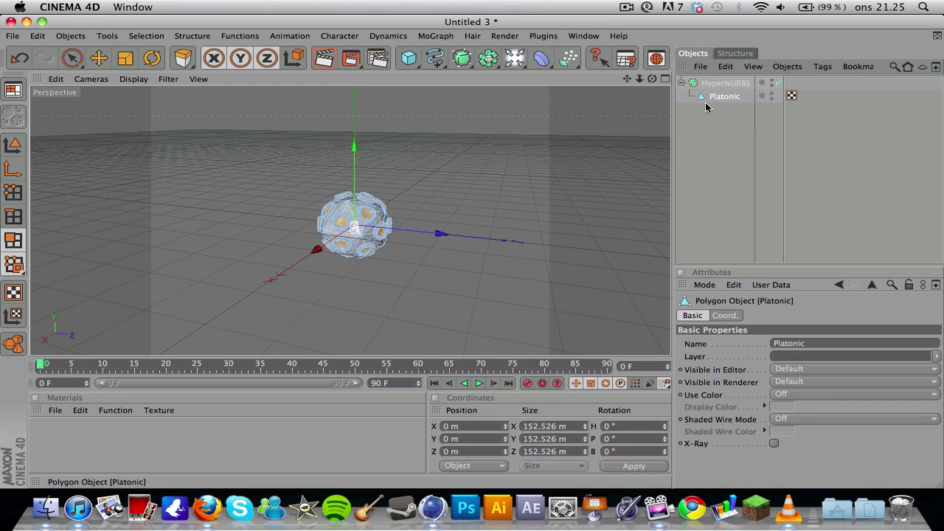
Set the HyperNURBS subdivision to 3 for the editor and 5 for the renderer
left_click(729, 142)
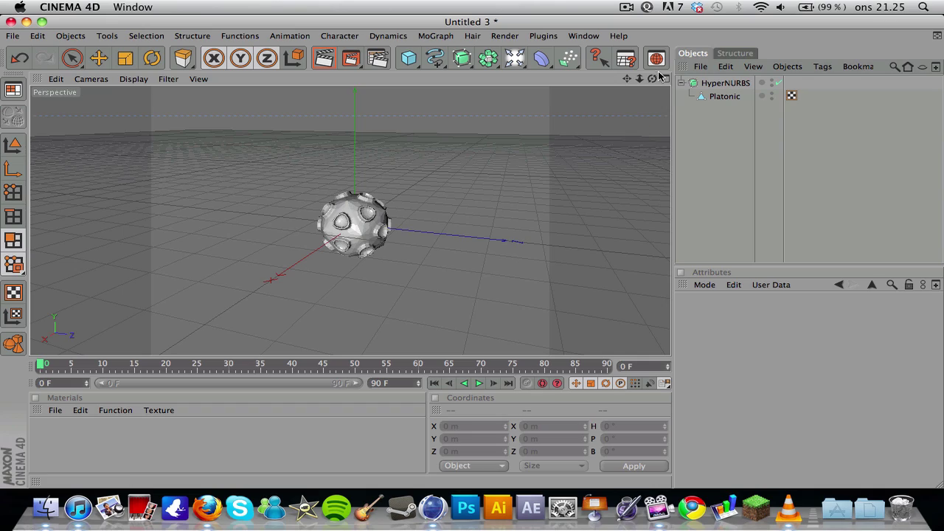
mouse_move(652, 79)
left_mouse_down()
mouse_move(593, 103)
mouse_move(564, 87)
mouse_move(593, 79)
mouse_move(652, 34)
mouse_move(549, 100)
mouse_move(654, 78)
left_mouse_up()
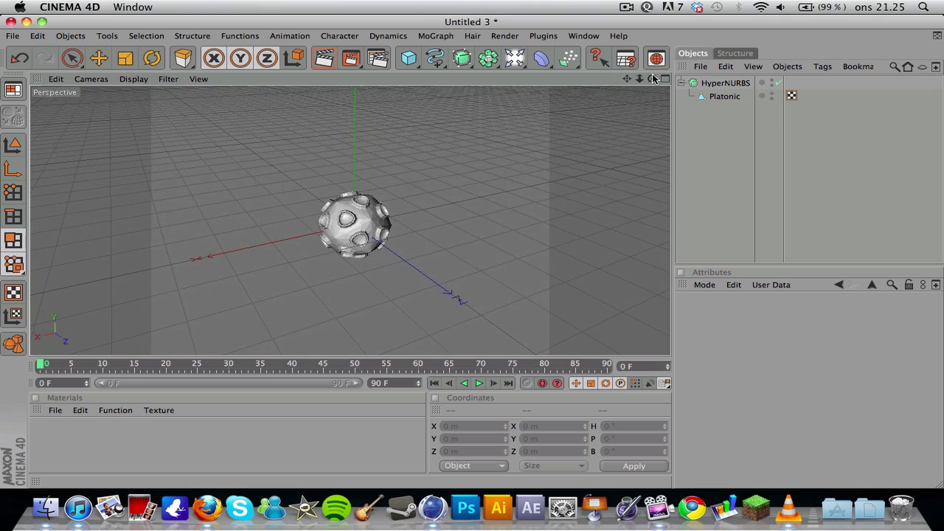
left_click(720, 83)
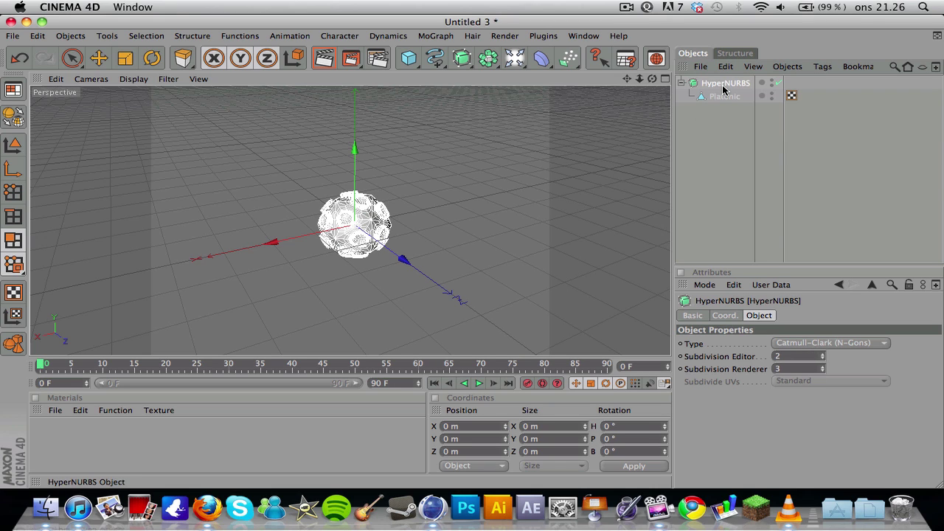
left_click(823, 367)
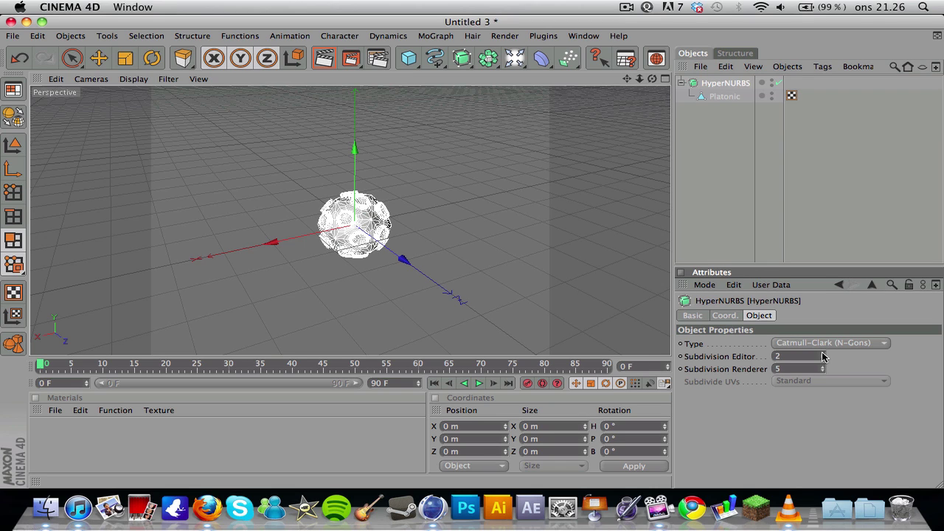
Lower the HyperNURBS editor subdivision to 1 and deselect the object
left_click(708, 205)
left_click(360, 223)
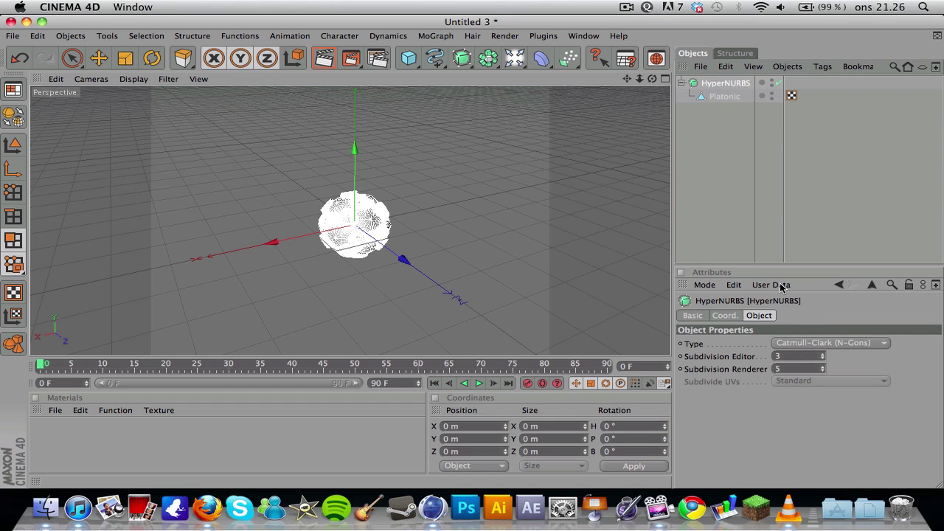
left_click(721, 139)
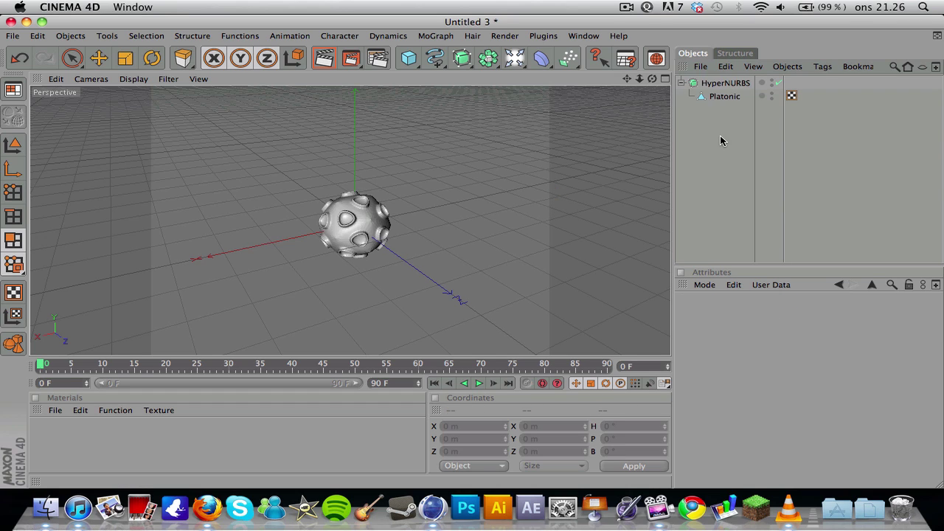
left_click(720, 83)
left_click(824, 361)
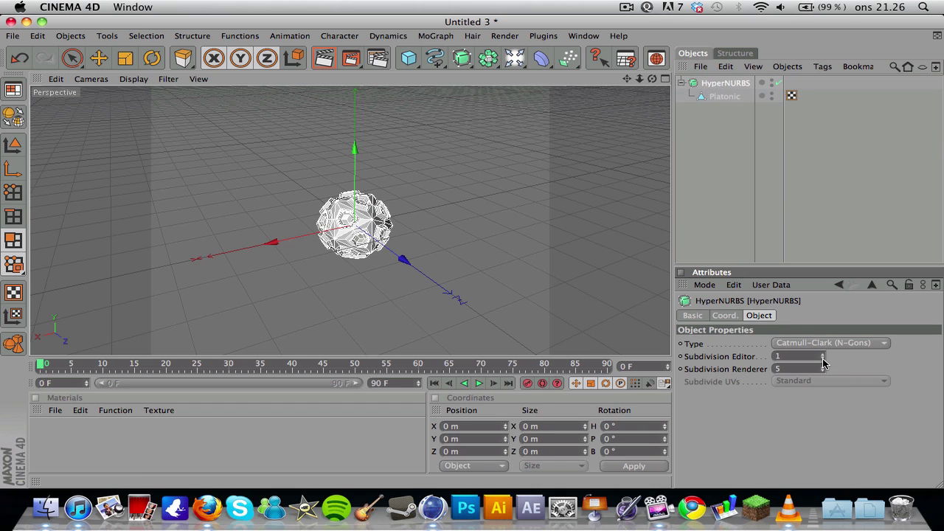
left_click(691, 166)
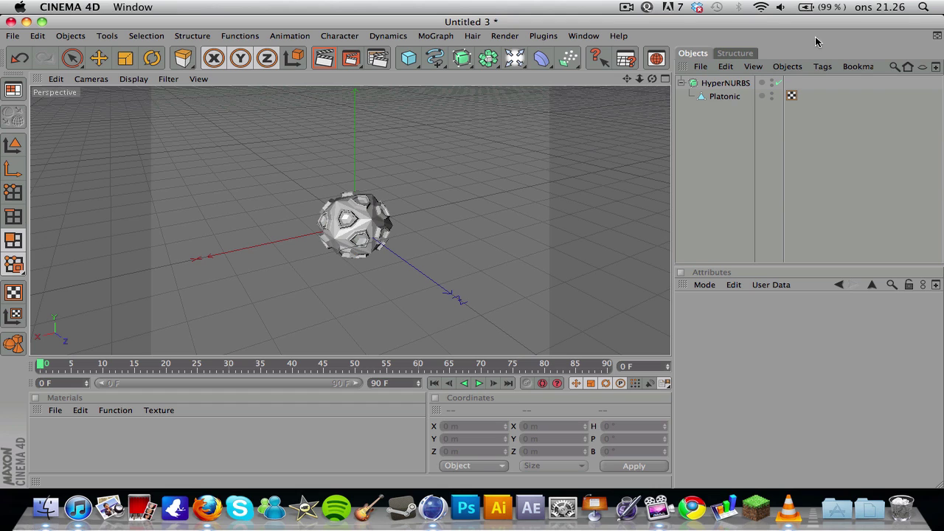
Raise the HyperNURBS editor subdivision back to 3 and deselect the object
left_click(730, 83)
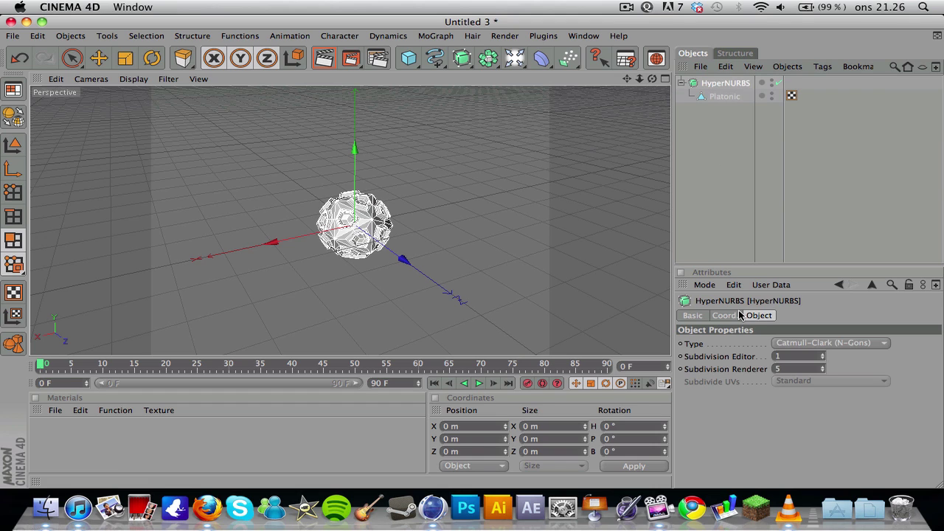
left_click(822, 354)
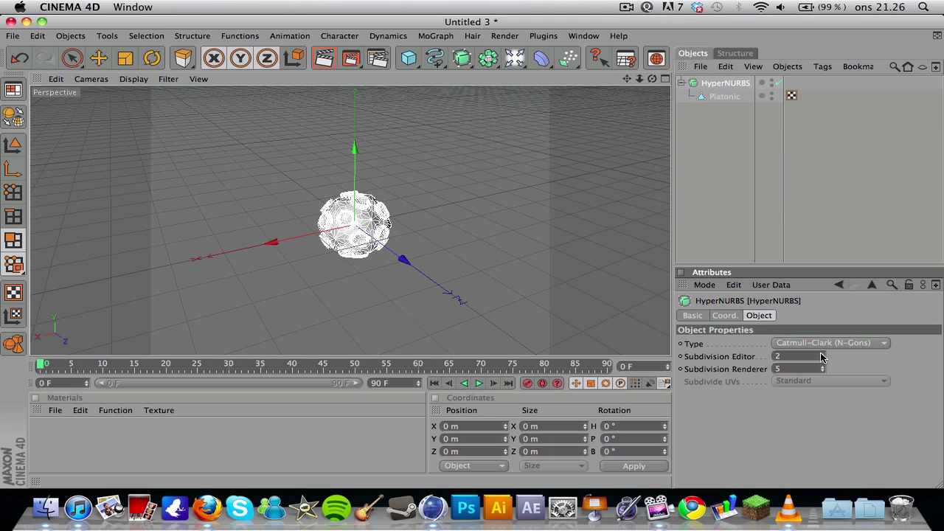
left_click(822, 354)
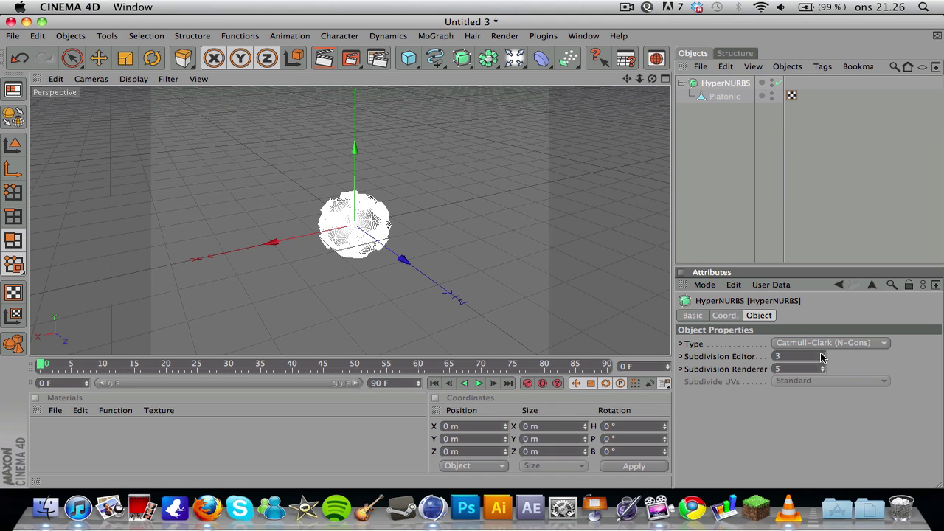
left_click(737, 216)
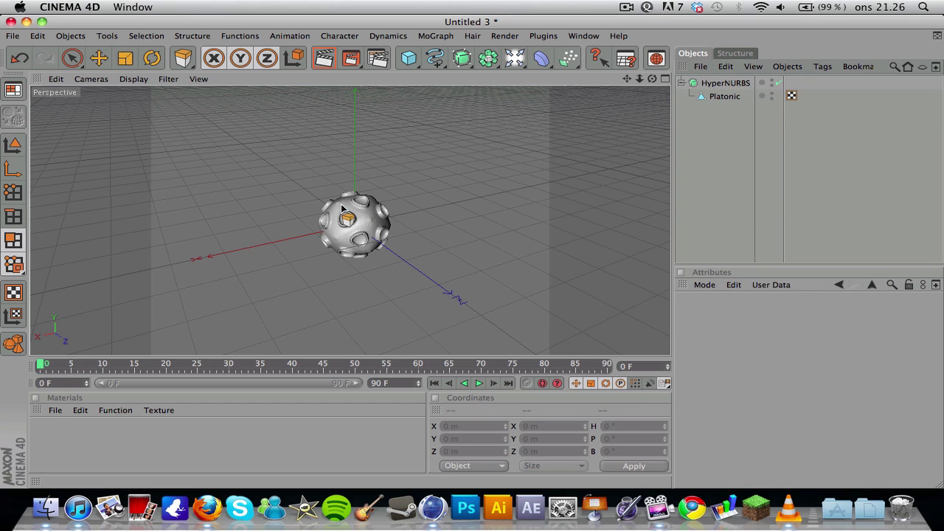
Select the Platonic, create a new material, and set its color to bright blue, RGB 22, 173, 255
left_click(725, 97)
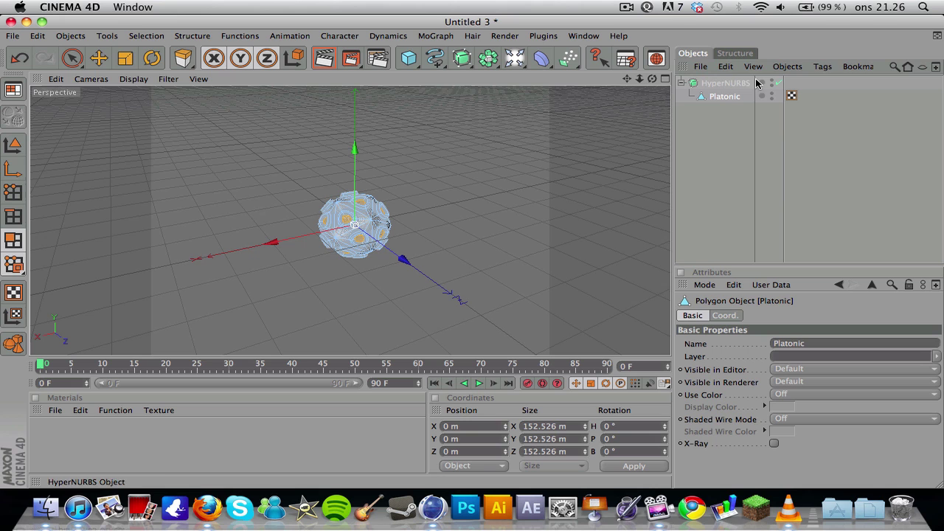
scroll(421, 288, "up", 3)
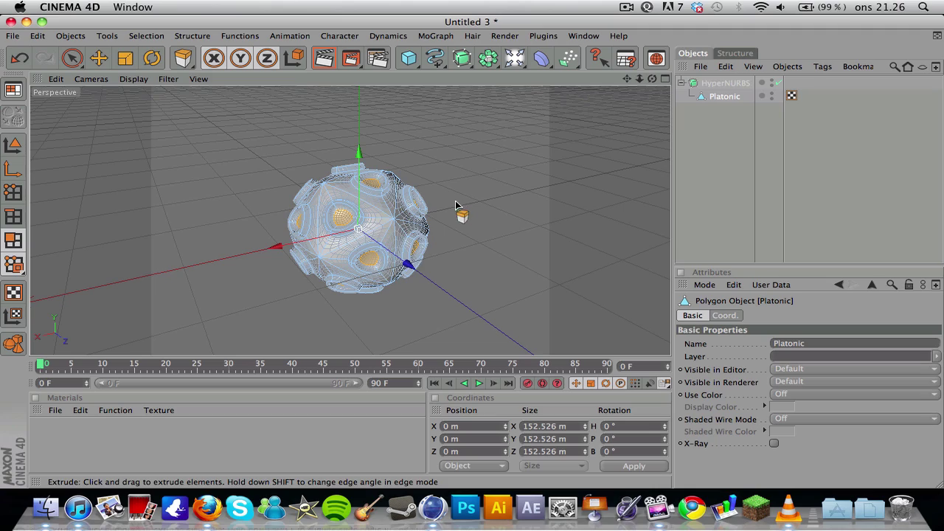
left_click_drag(652, 78, 590, 83)
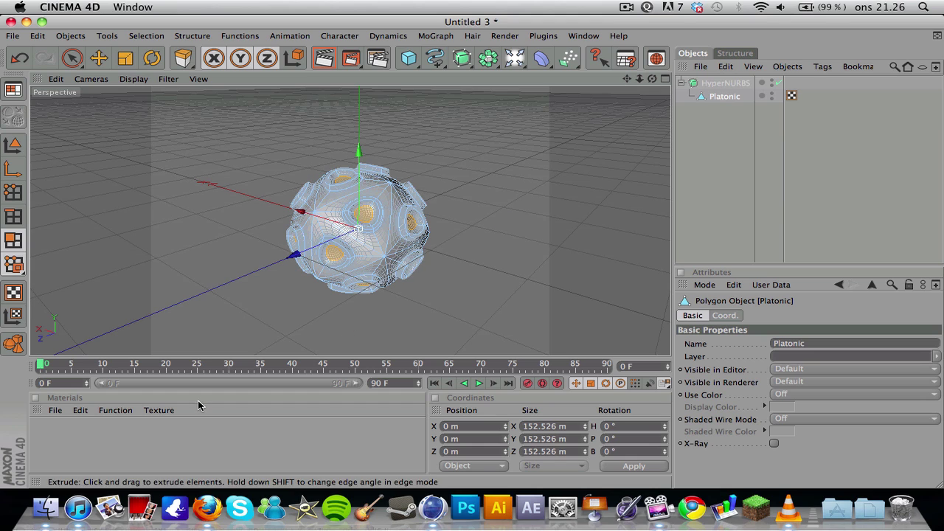
double_click(87, 439)
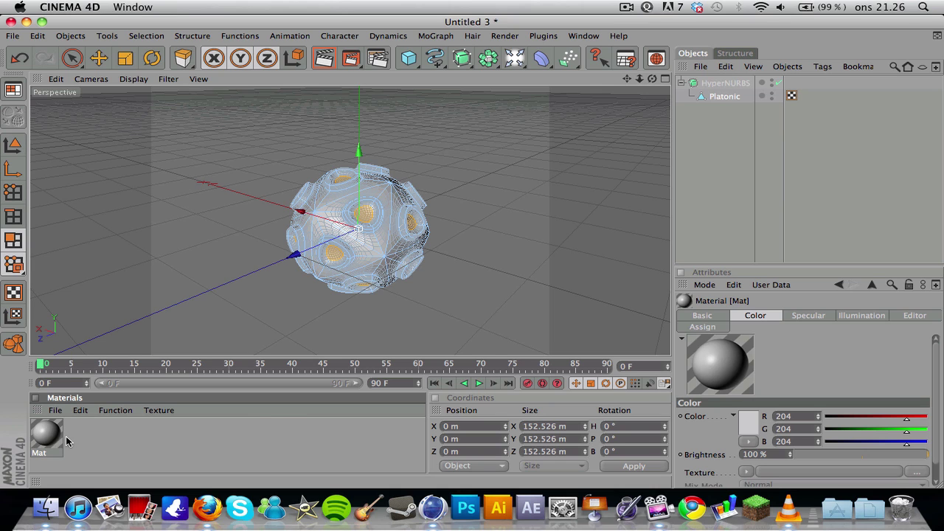
double_click(46, 435)
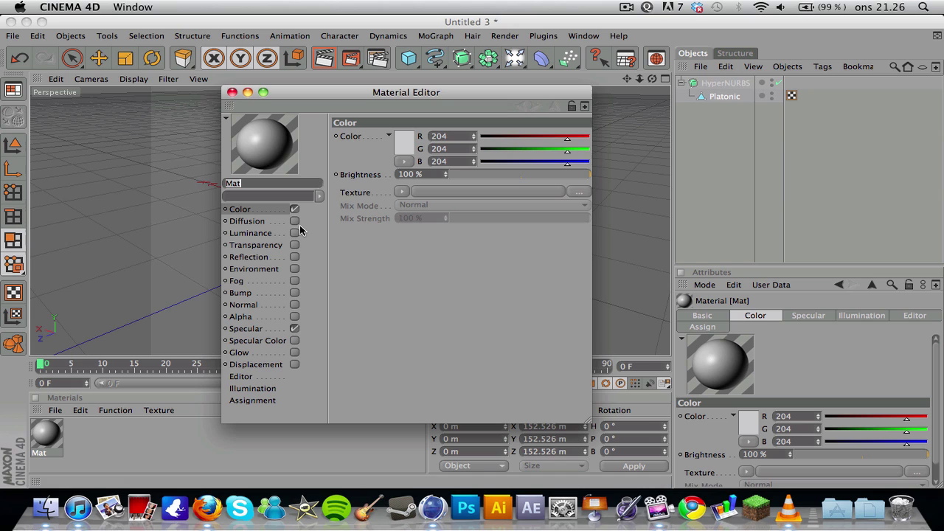
left_click(397, 141)
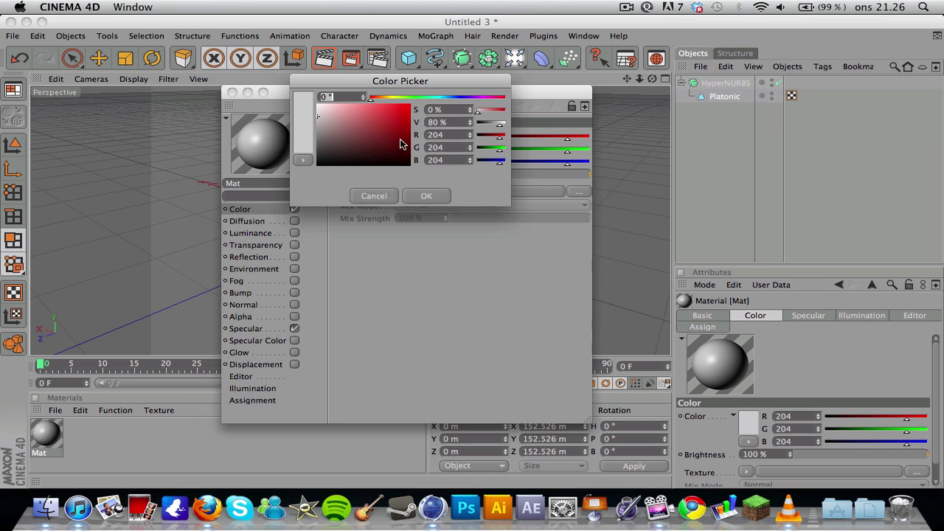
left_click(405, 99)
left_click_drag(405, 100, 440, 100)
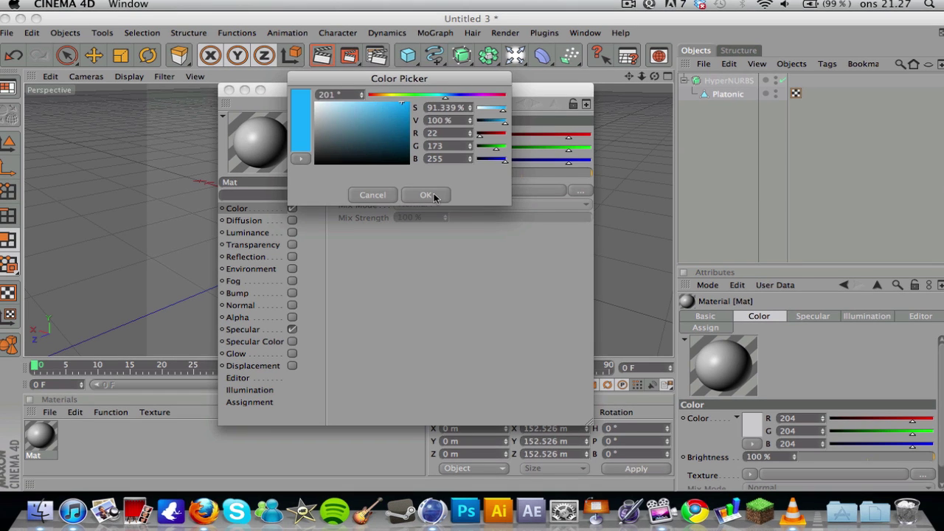
left_click(433, 196)
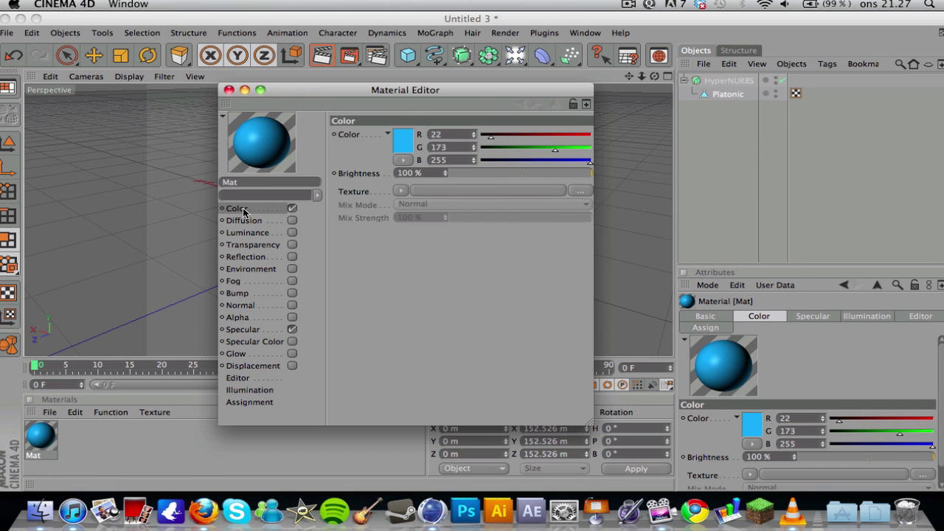
Enable Glow on the blue material and set its outer strength to 100 %
left_click(271, 356)
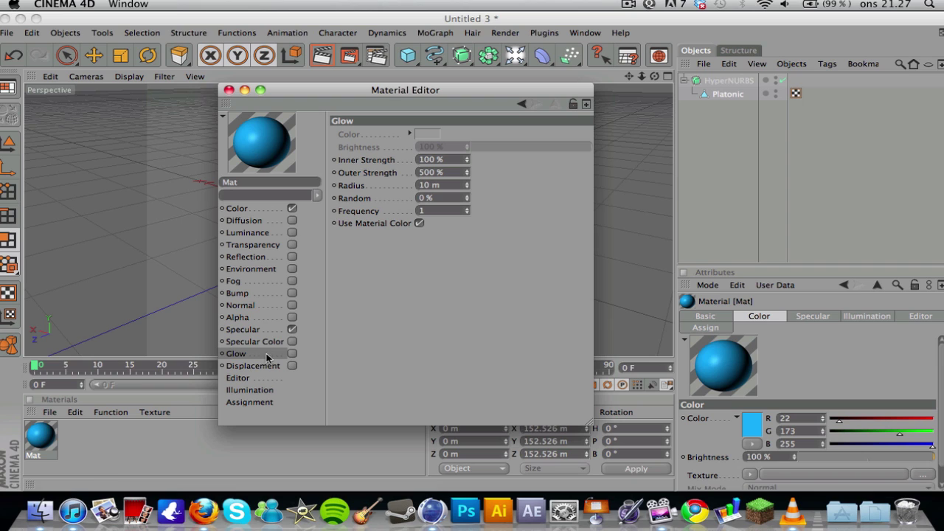
left_click(292, 357)
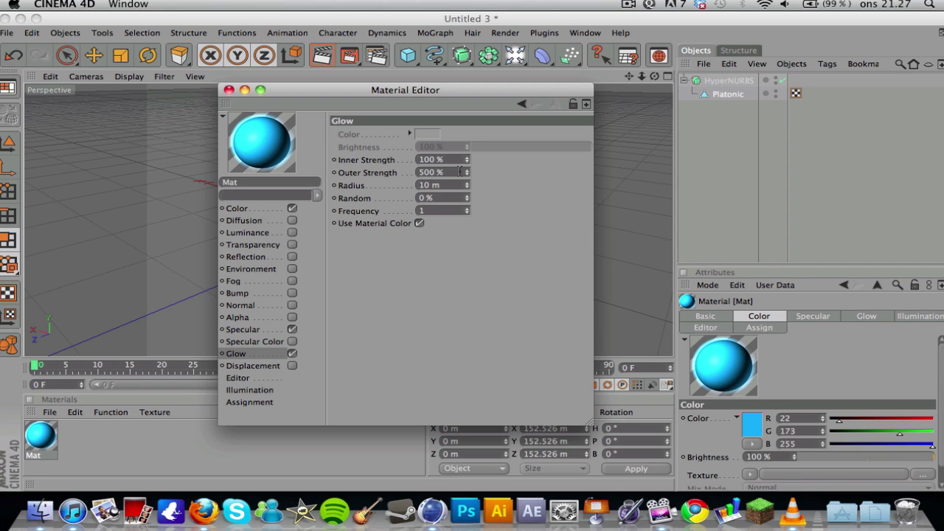
left_click_drag(459, 171, 310, 157)
type("200")
key("Return")
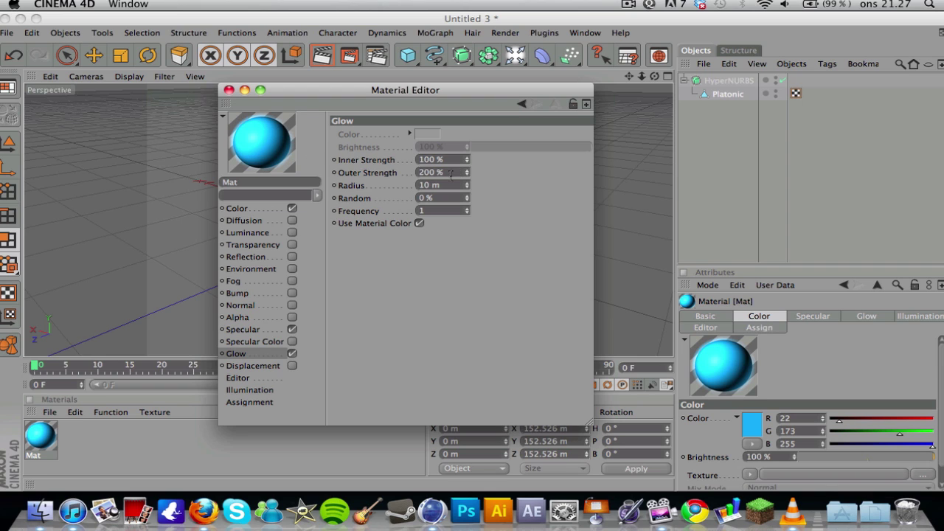
left_click_drag(455, 170, 410, 165)
type("100")
key("Return")
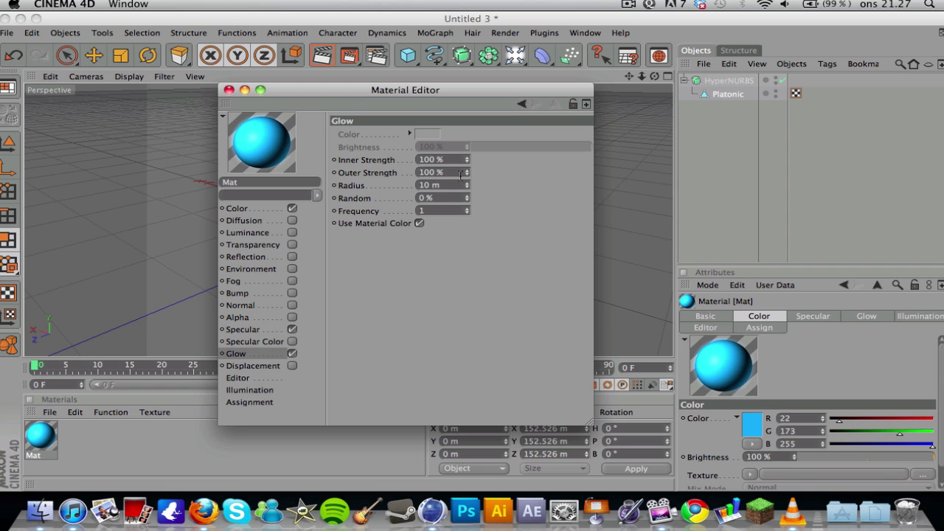
Set the blue material's glow inner strength to 150 % and close the Material Editor
left_click_drag(447, 160, 321, 127)
left_click_drag(311, 89, 582, 32)
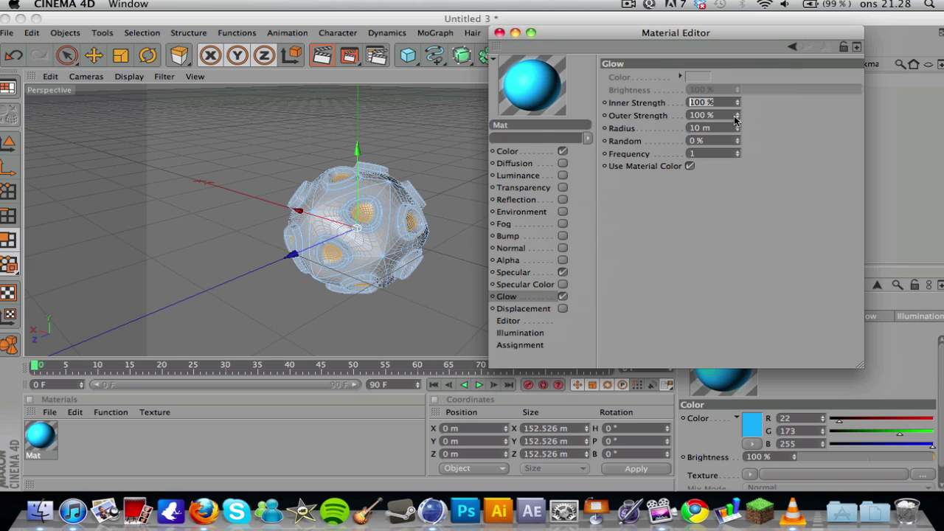
type("200")
key("Return")
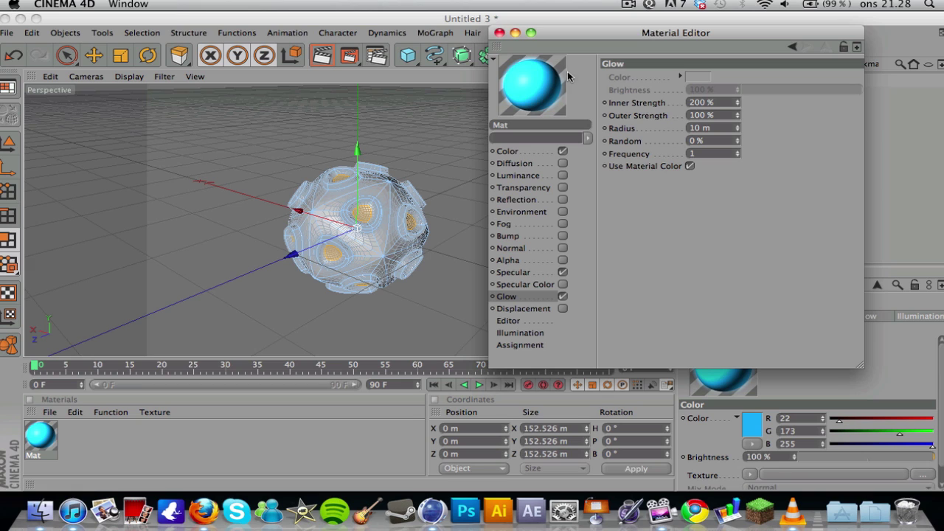
left_click_drag(714, 102, 596, 101)
type("150")
key("Return")
left_click(499, 32)
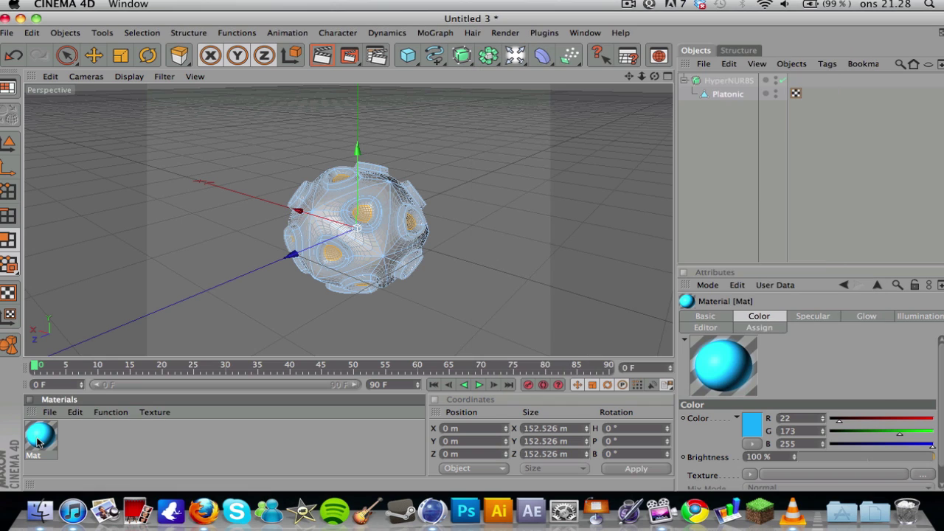
Apply the blue glowing material to the selected recessed faces of the Platonic, and deselect the object
left_click_drag(37, 441, 333, 253)
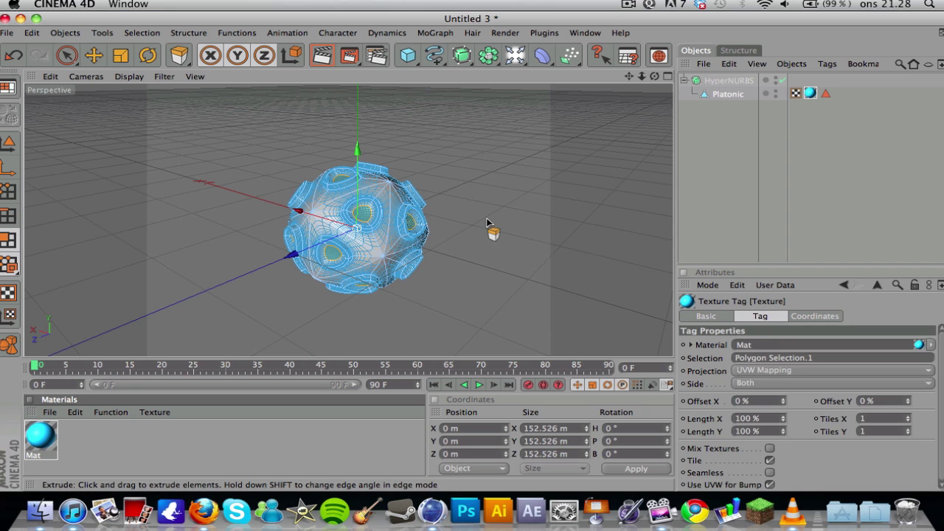
left_click(741, 118)
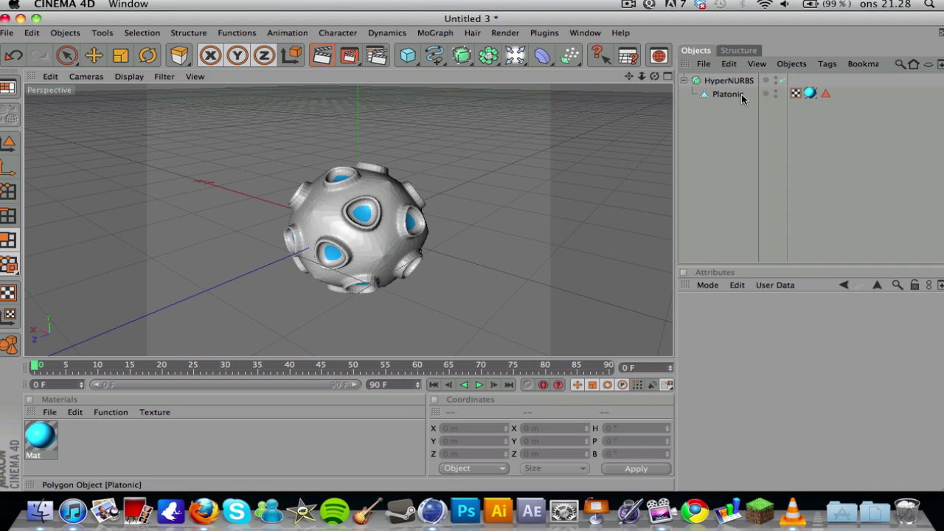
left_click_drag(742, 94, 594, 192)
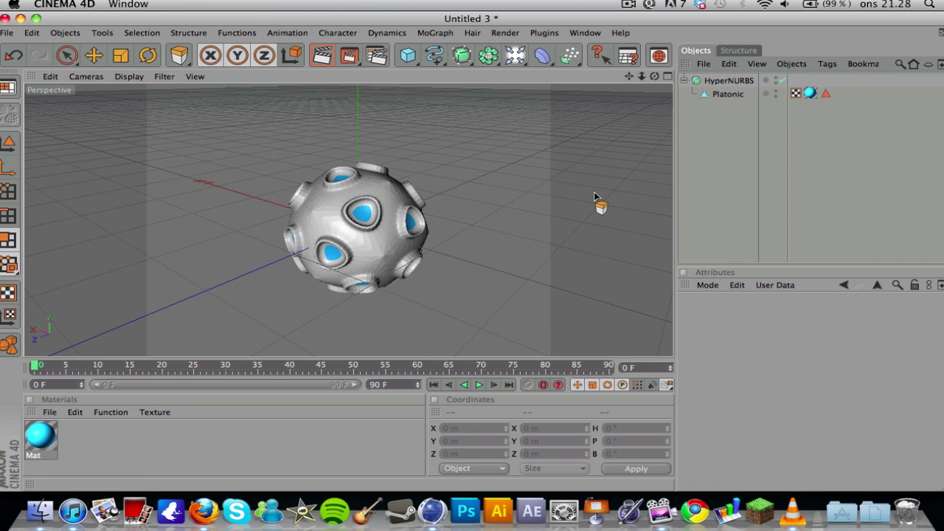
Select all connected polygons of the Platonic with Select Connected
left_click_drag(594, 192, 401, 298)
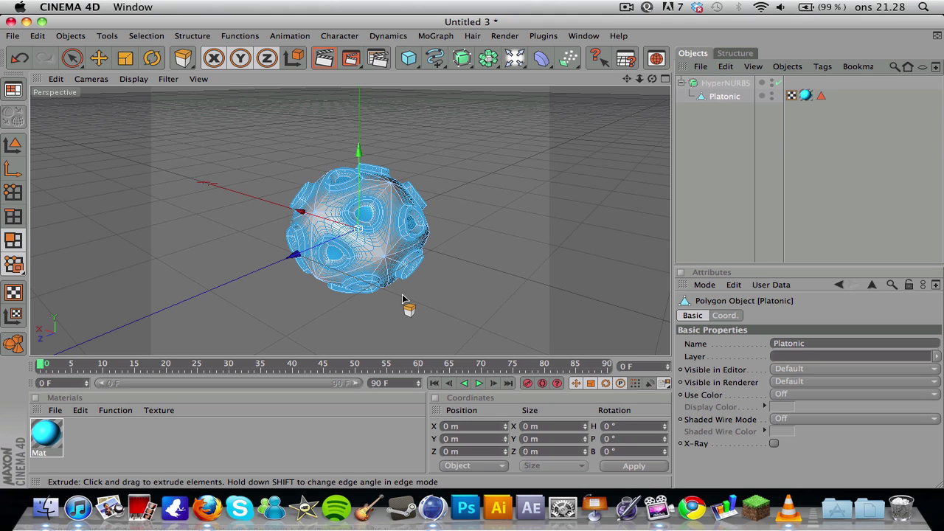
key("u")
key("w")
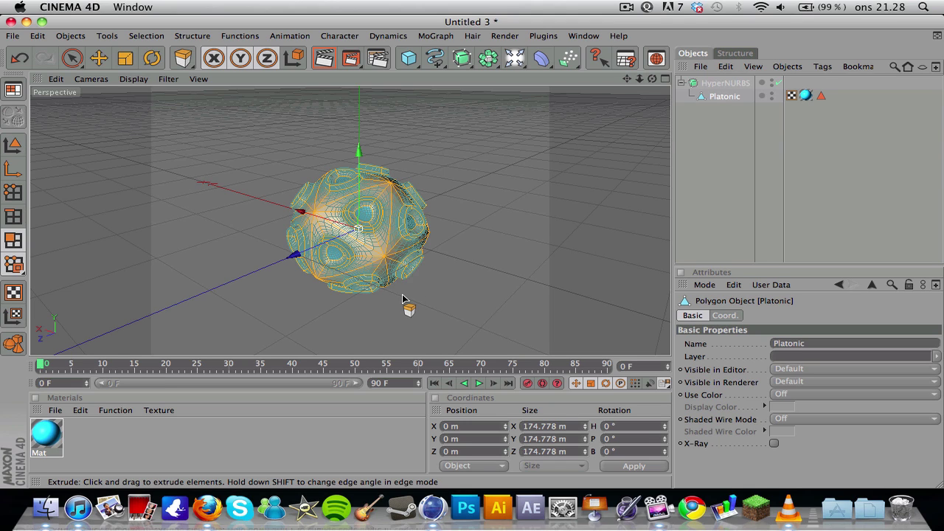
Deselect the Platonic to inspect the blue recessed faces from a slightly higher angle, and reselect it
left_click(703, 140)
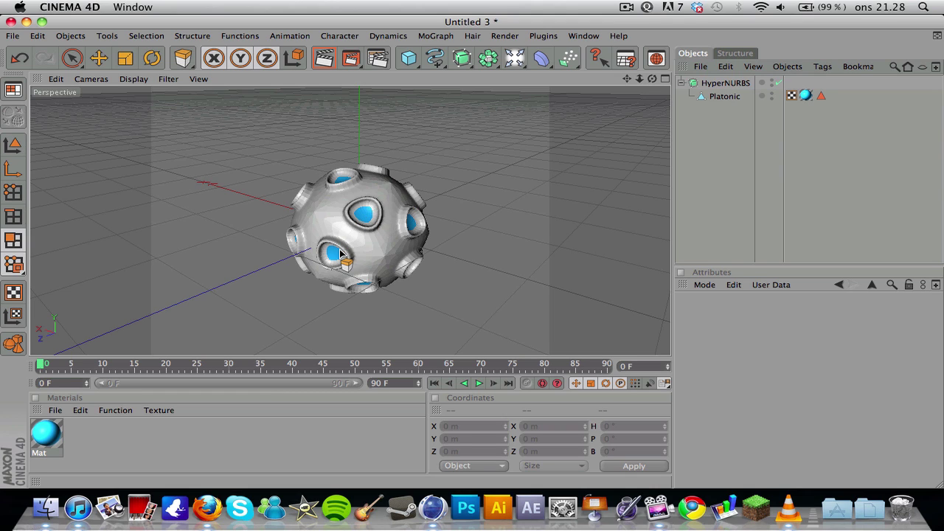
left_click_drag(340, 251, 311, 270)
left_click_drag(652, 78, 652, 87)
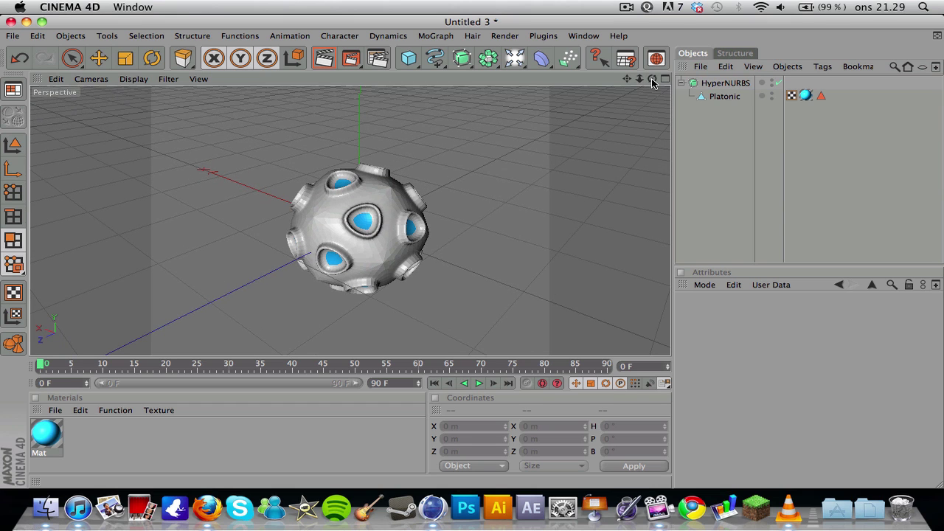
left_click(718, 99)
left_click(719, 99)
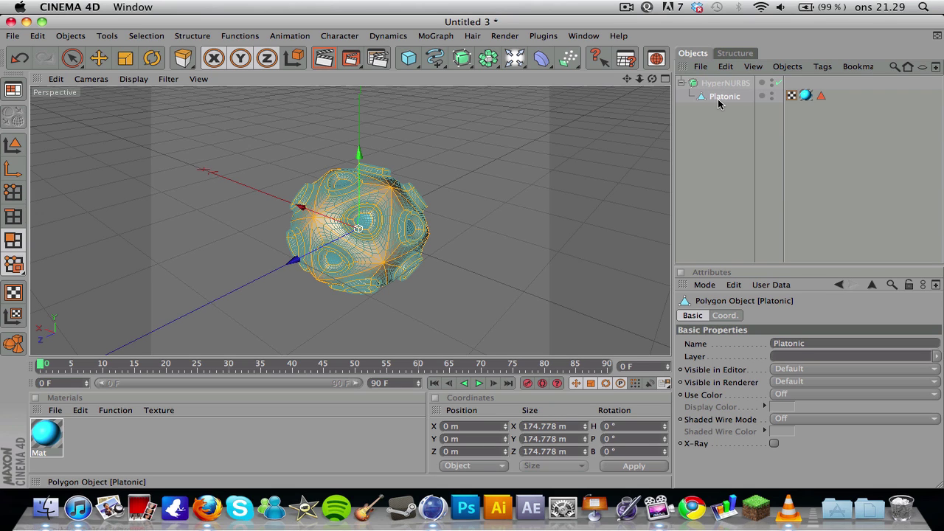
key("d")
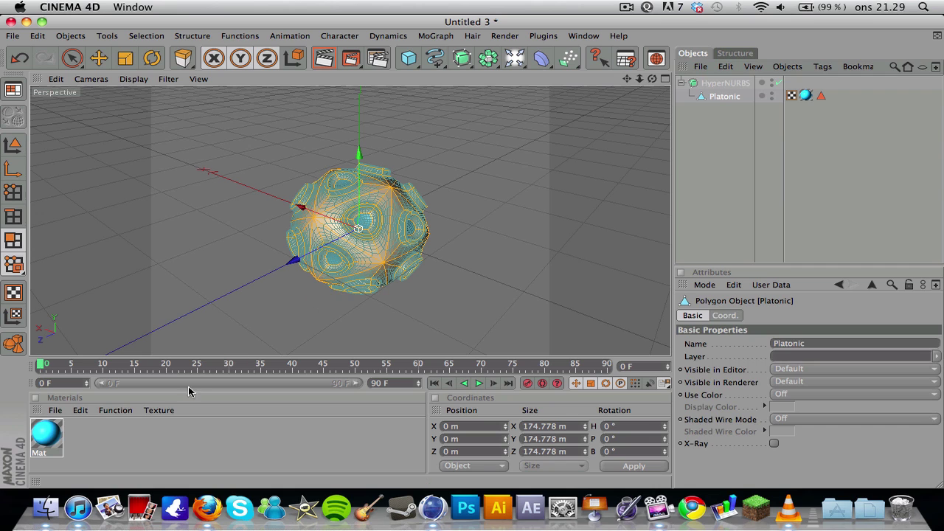
Create a second material and set its color to near black, RGB 2, 2, 2
double_click(147, 434)
double_click(55, 439)
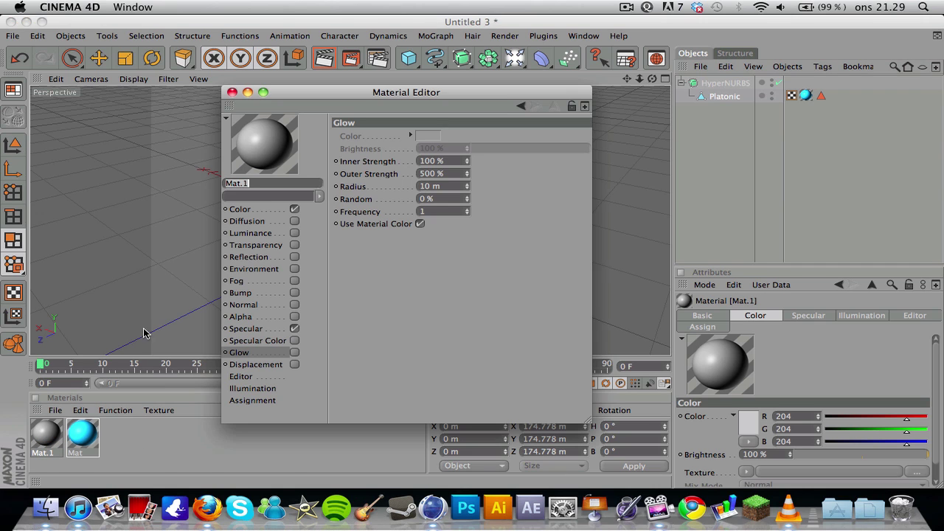
left_click(270, 210)
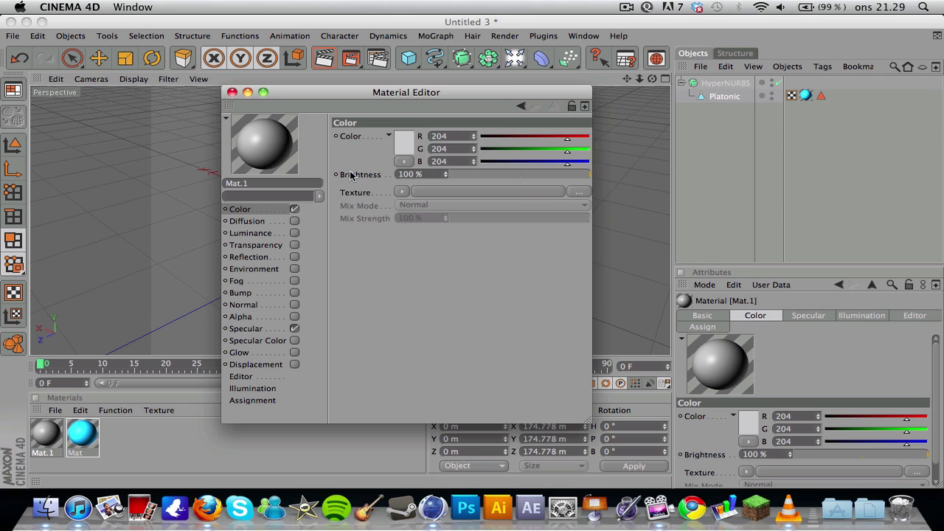
left_click(399, 151)
left_click_drag(371, 169, 217, 177)
left_click(426, 202)
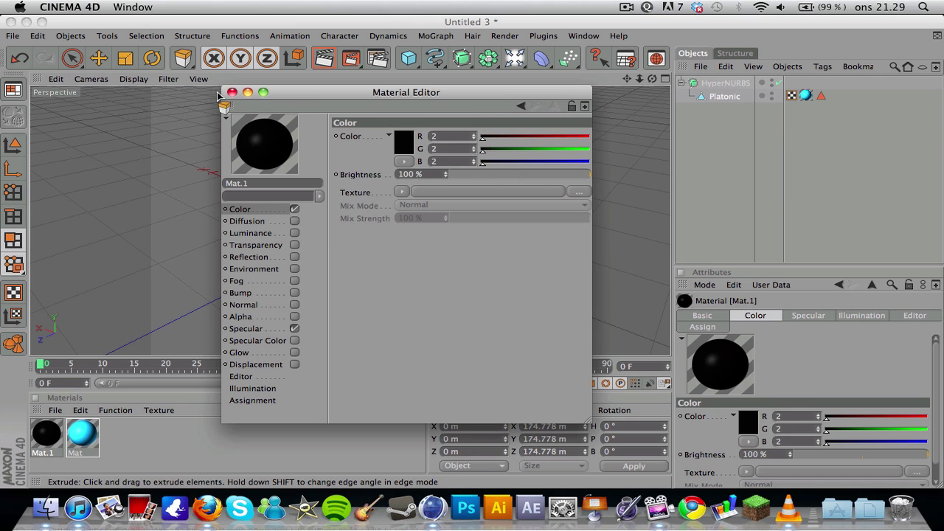
Apply the black material to the selected polygons of the Platonic, deselect the object, and render the active view
left_click(233, 92)
left_click_drag(48, 436, 314, 234)
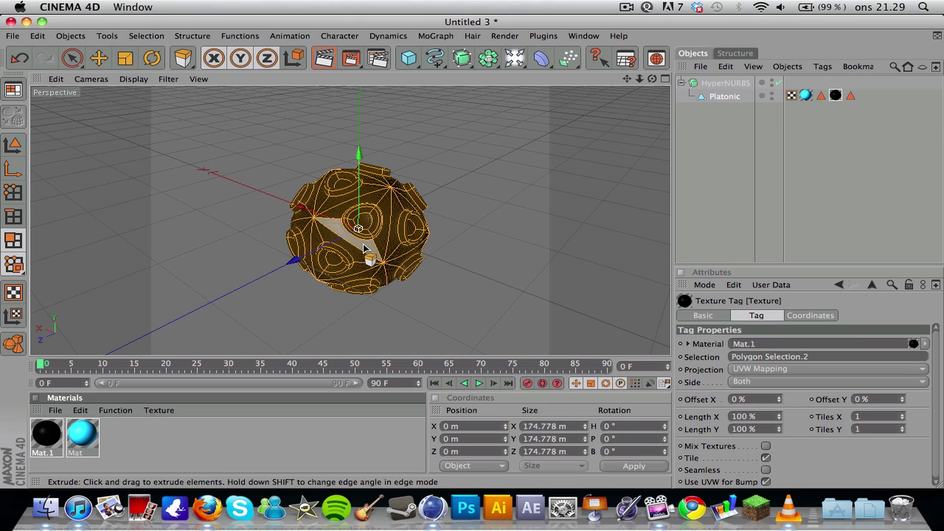
left_click(732, 148)
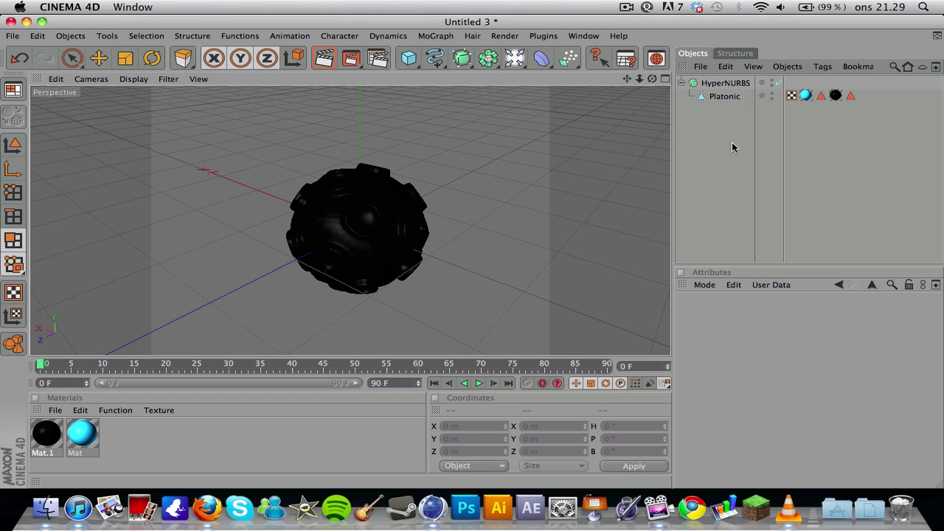
left_click(324, 59)
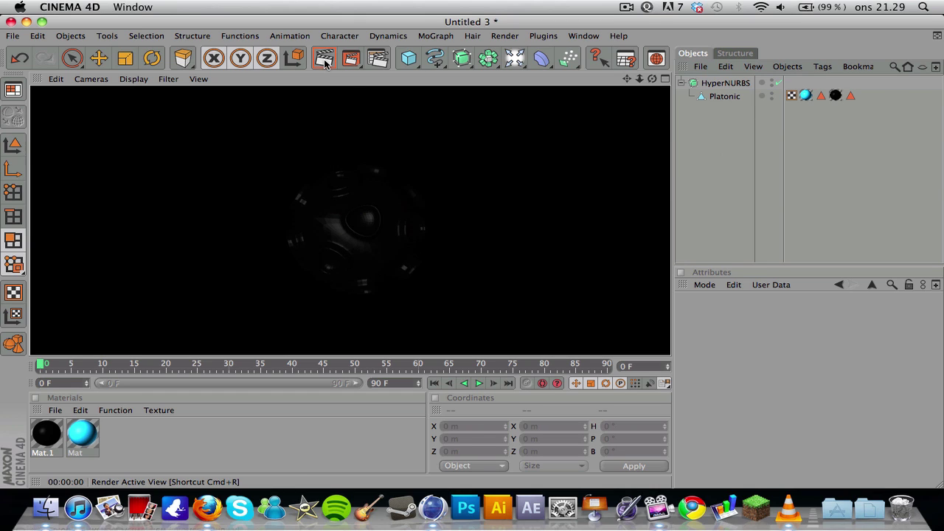
left_click(737, 134)
Reorder the Platonic's material tags so the black material comes before the blue one, and deselect the object
left_click(729, 98)
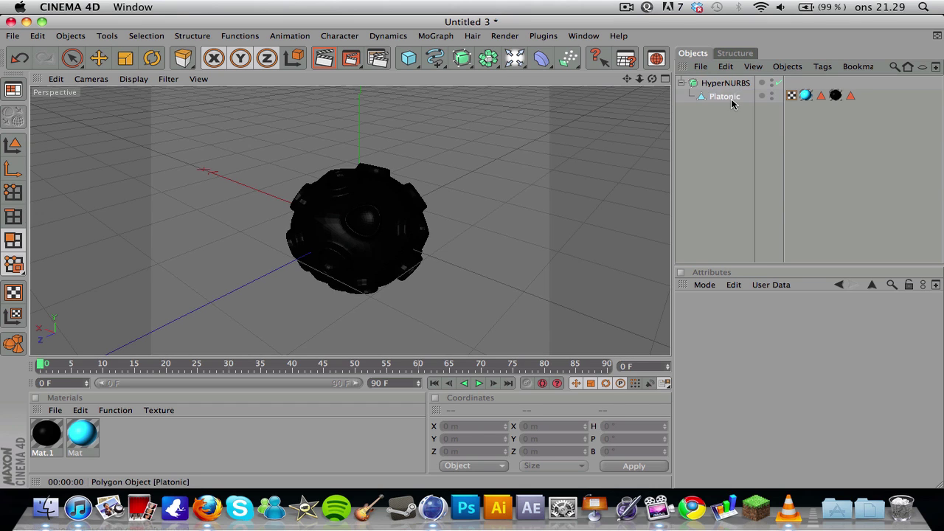
left_click(835, 95)
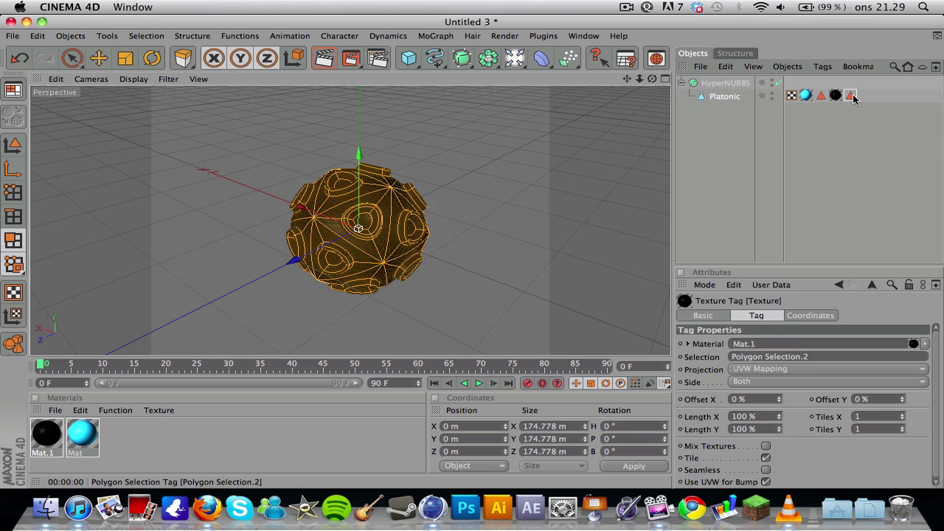
left_click(852, 96)
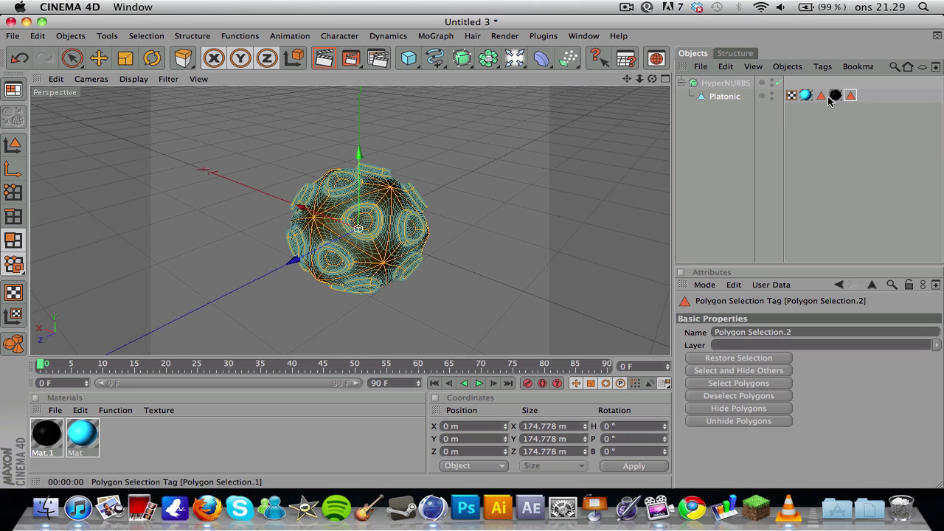
left_click_drag(835, 95, 815, 95)
left_click(718, 177)
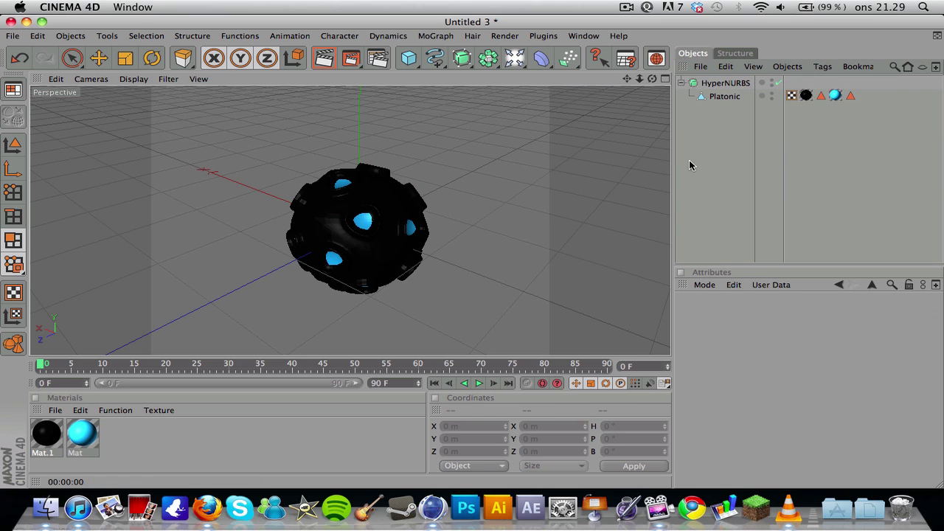
Inspect the Platonic's black and blue material tags with their polygon selection tags, and render the active view
left_click(808, 96)
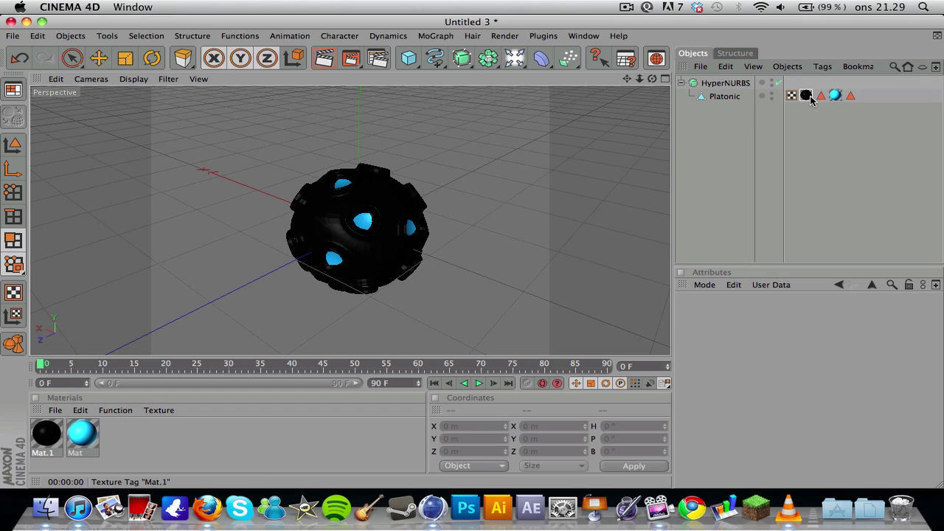
left_click(820, 97)
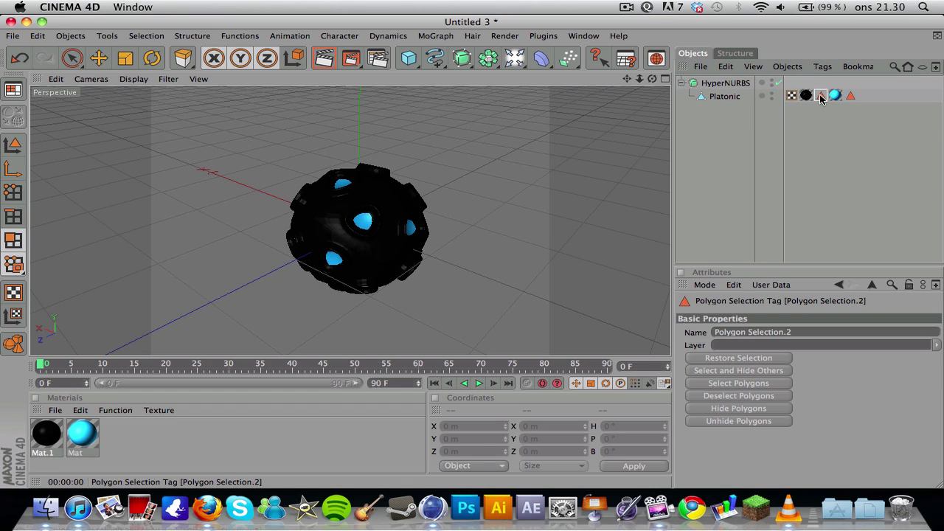
left_click(836, 96)
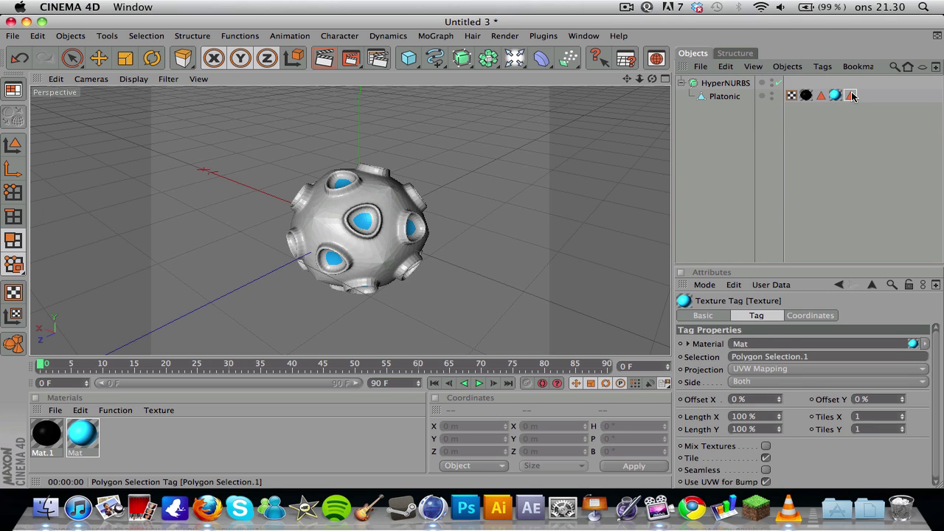
left_click(851, 95)
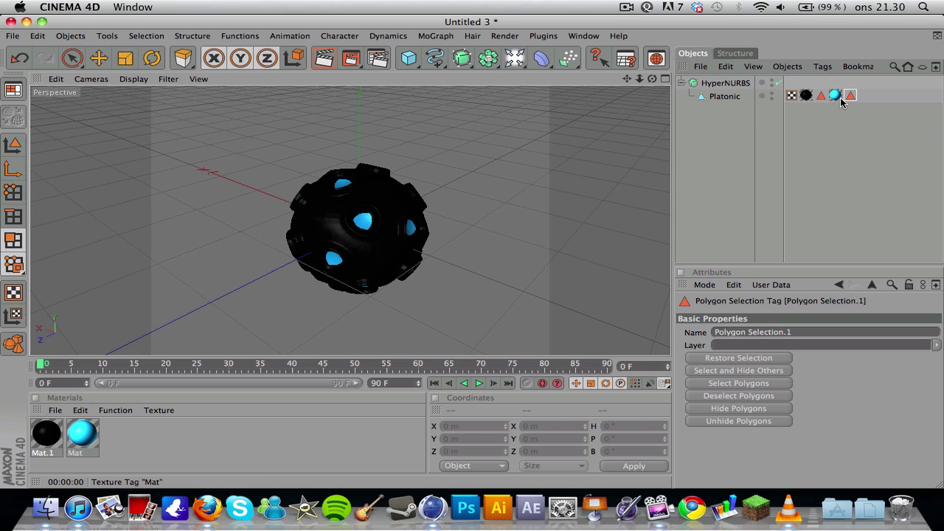
left_click(323, 58)
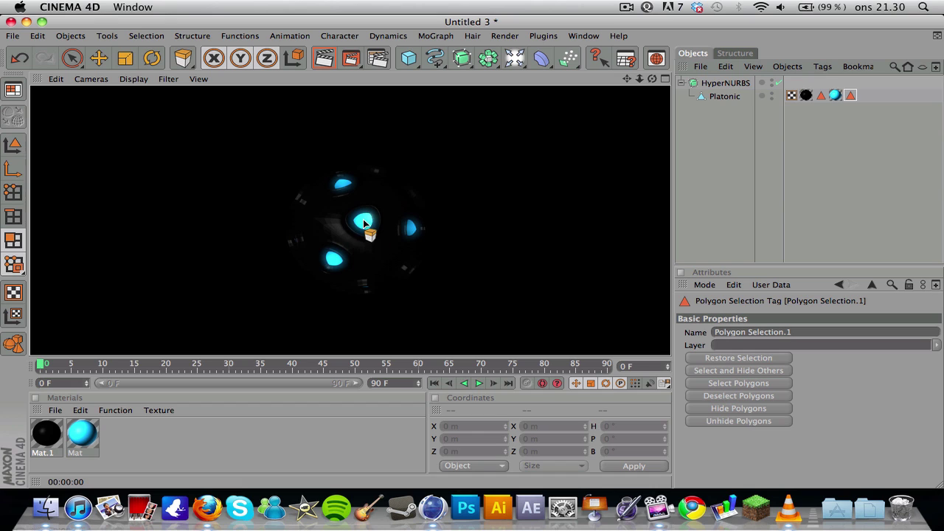
left_click(692, 148)
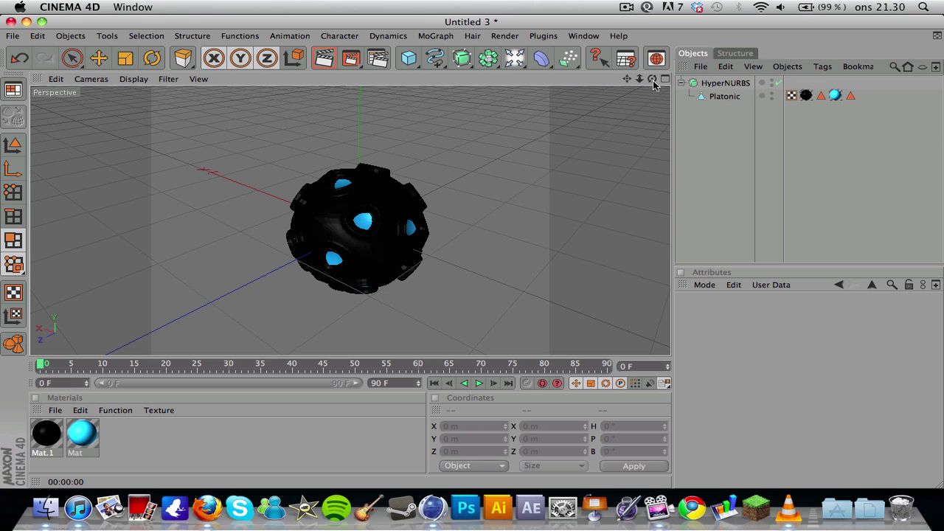
Render the black and blue Platonic from a lower angle on another side
left_click_drag(654, 85, 655, 85)
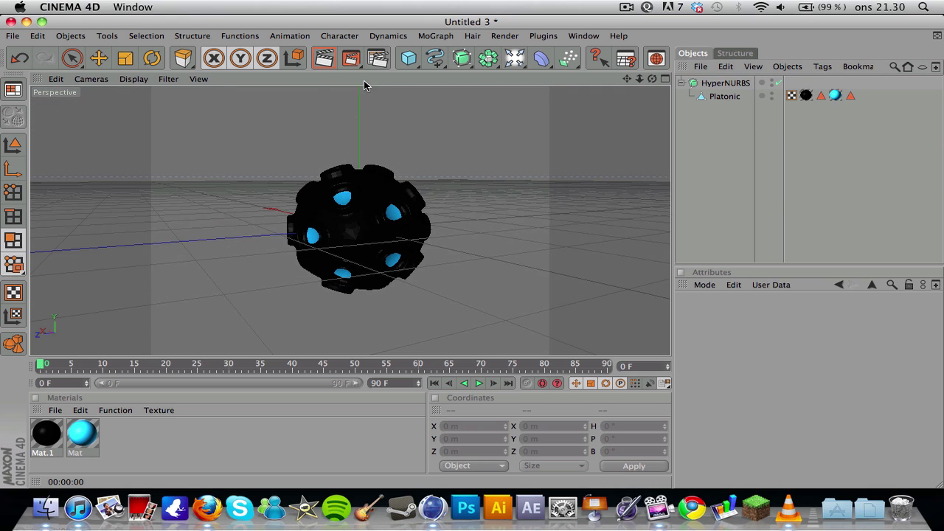
left_click(324, 59)
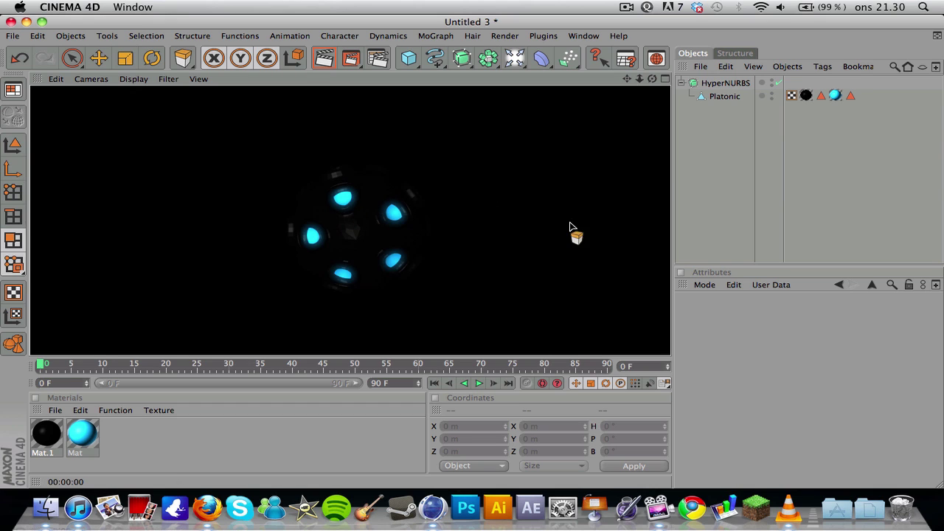
left_click(502, 174)
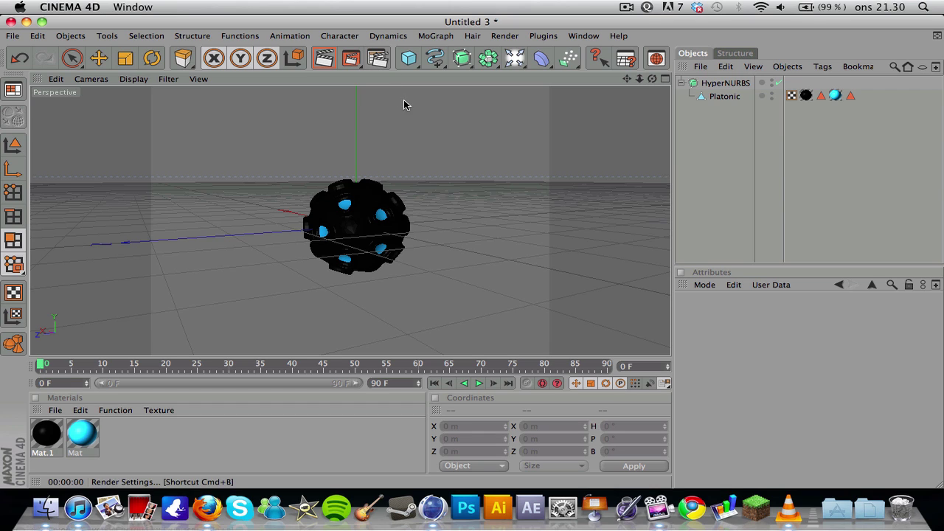
Review the General render settings and the render setting options, close them, and view the object from another angle
left_click(375, 60)
left_click(145, 374)
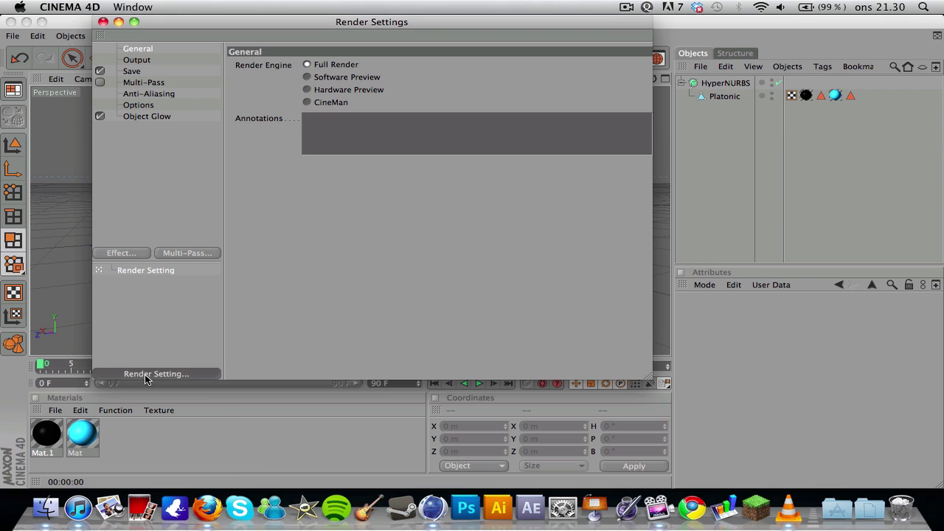
left_click(176, 290)
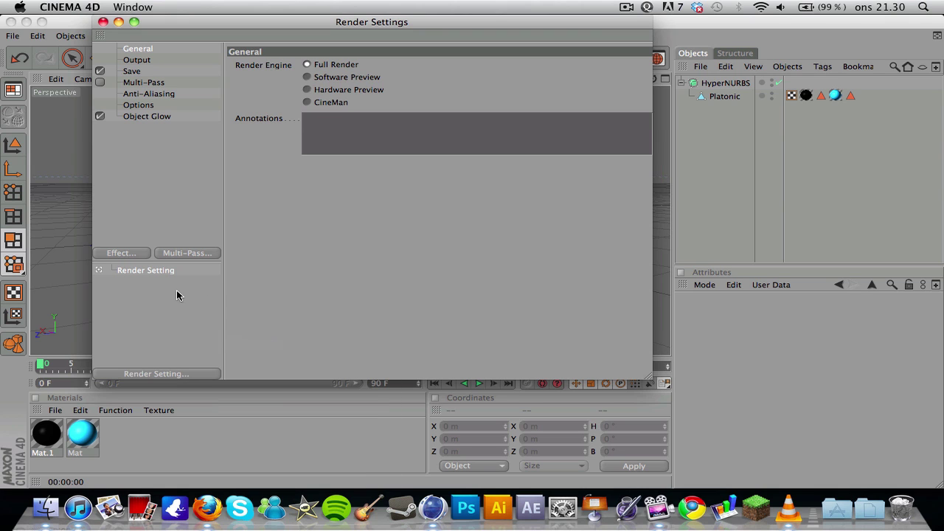
left_click(104, 22)
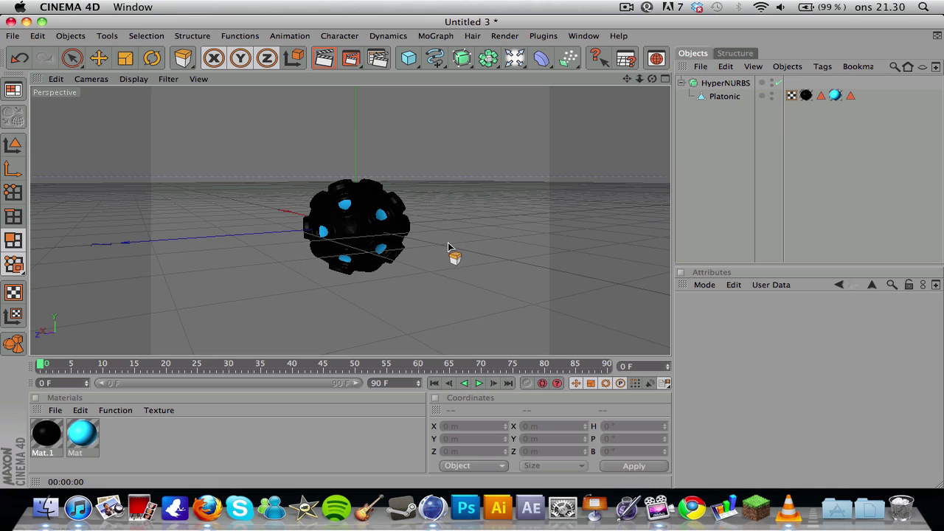
left_click_drag(653, 78, 627, 87)
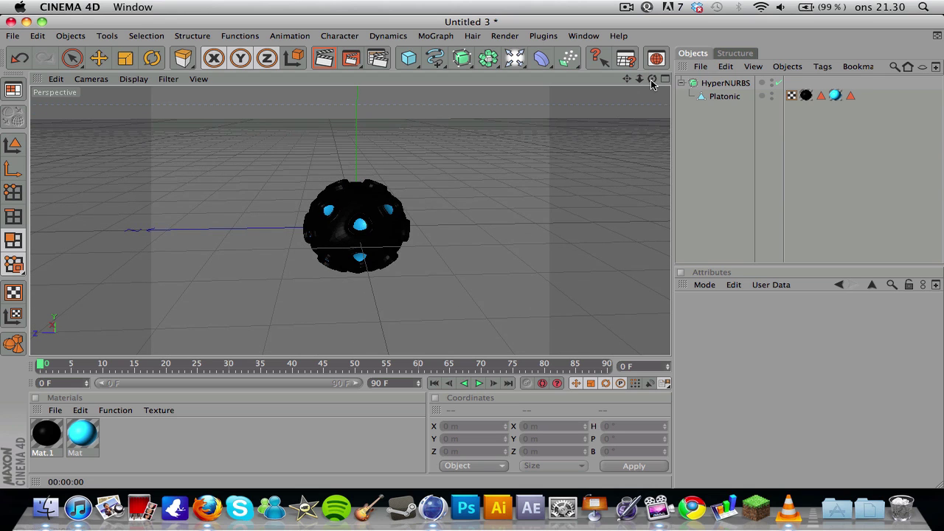